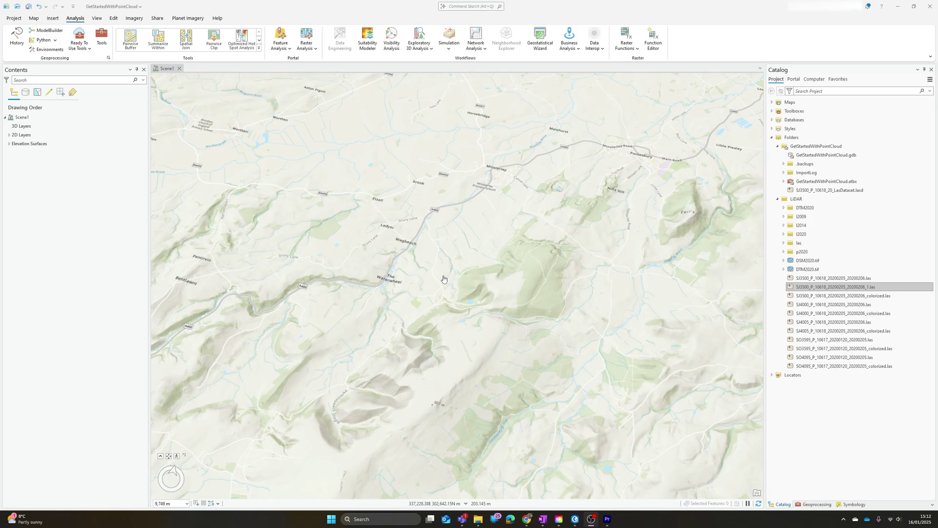
Step: Add SJ3500_P_10618_20200205_20200206_1.las from the LiDAR folder to the scene and inspect its points up close
click(822, 465)
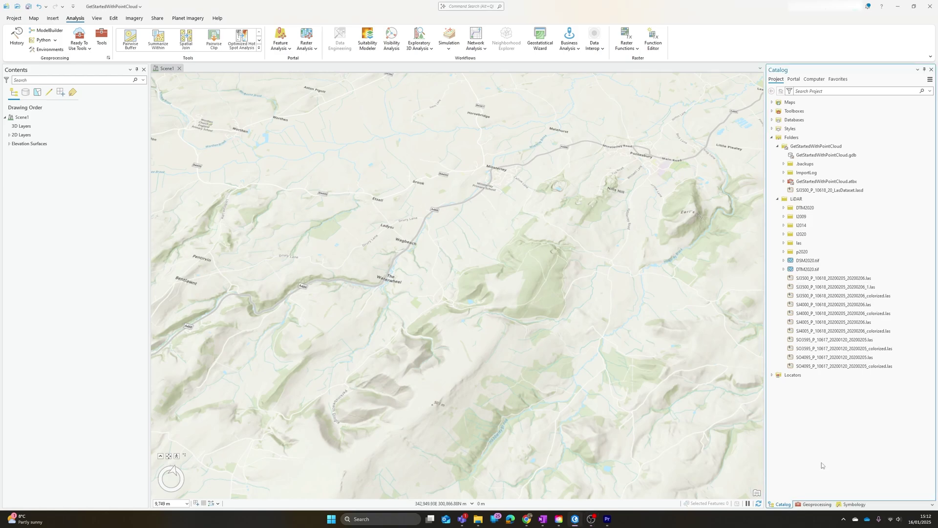
mouse_move(850, 291)
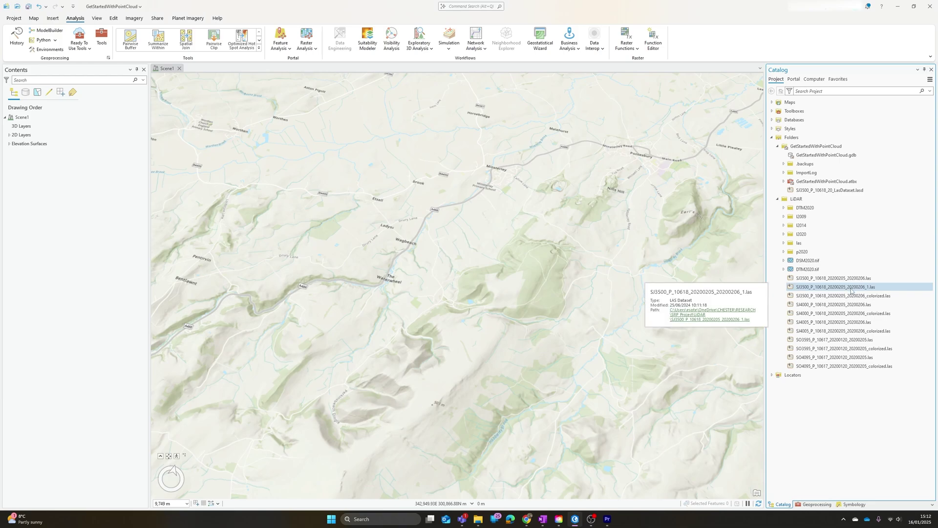
drag(851, 291, 358, 314)
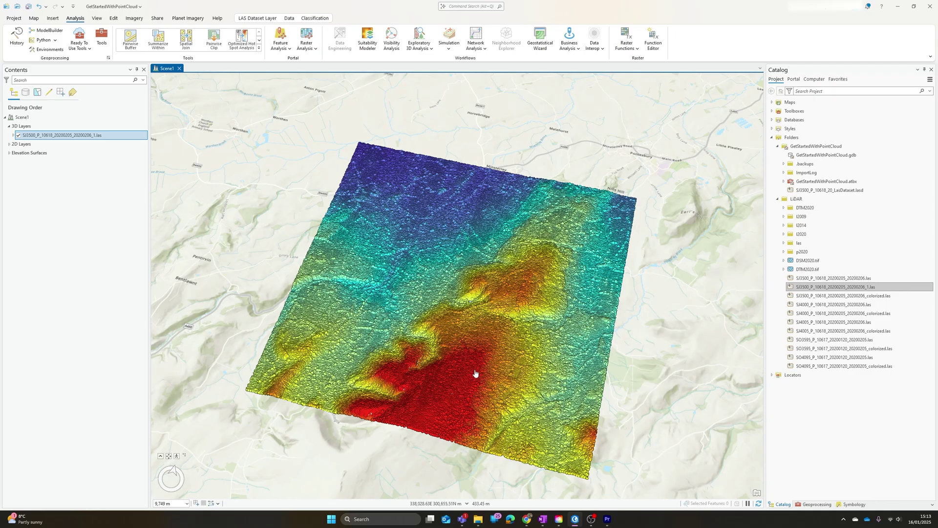
scroll(532, 225, up, 1)
scroll(532, 226, up, 2)
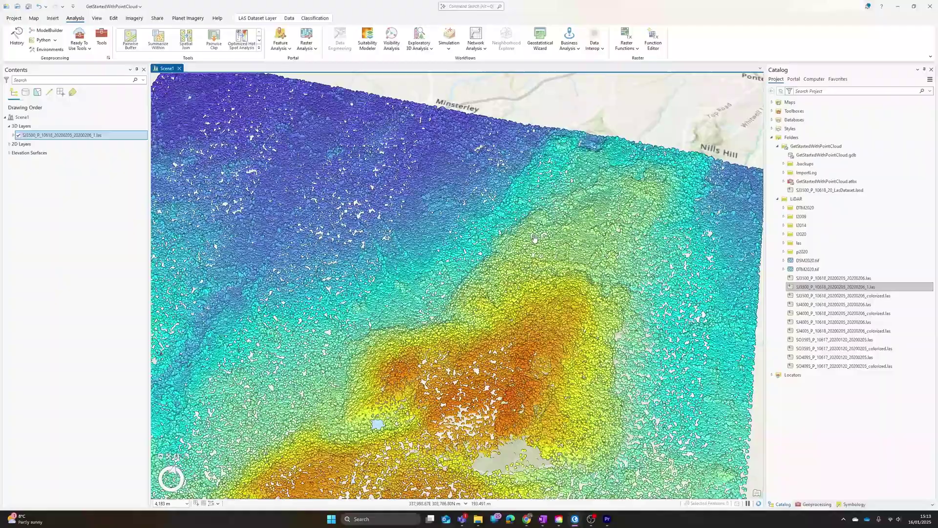
scroll(451, 233, up, 3)
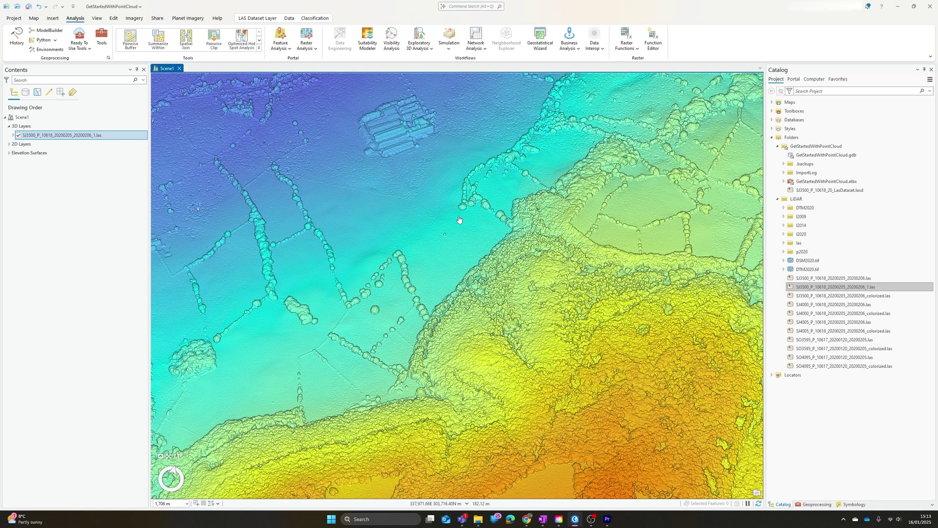
scroll(432, 211, up, 3)
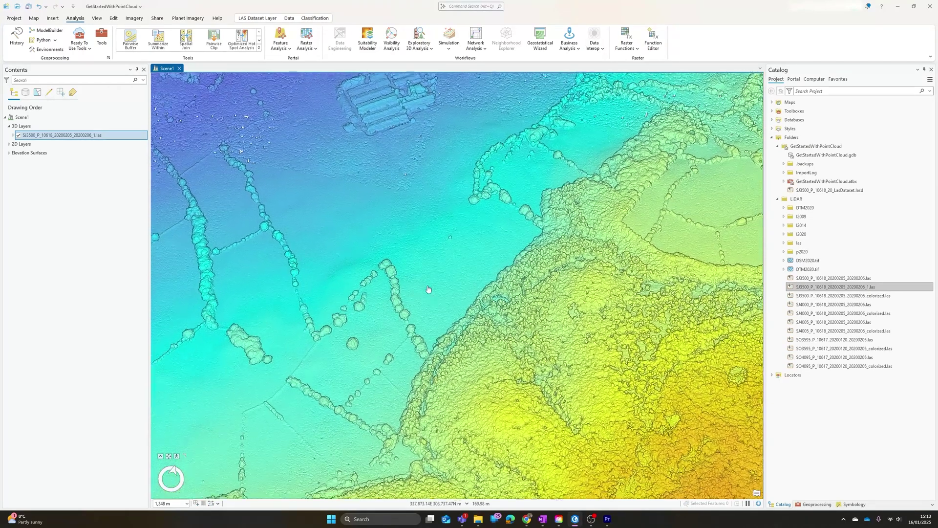
middle_drag(427, 289, 427, 285)
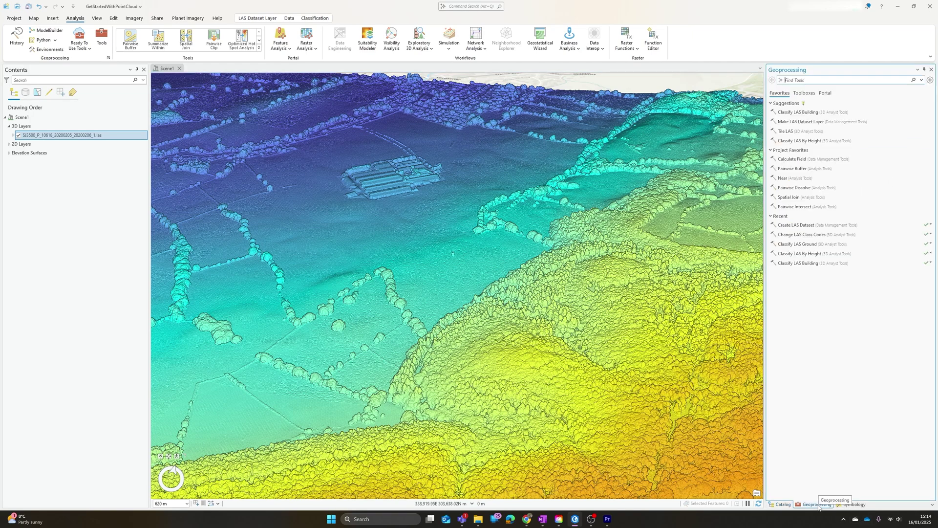
Step: Find the Convert LAS geoprocessing tool, review its parameters and available input layers, and return to the tool search
click(815, 504)
text(convert las)
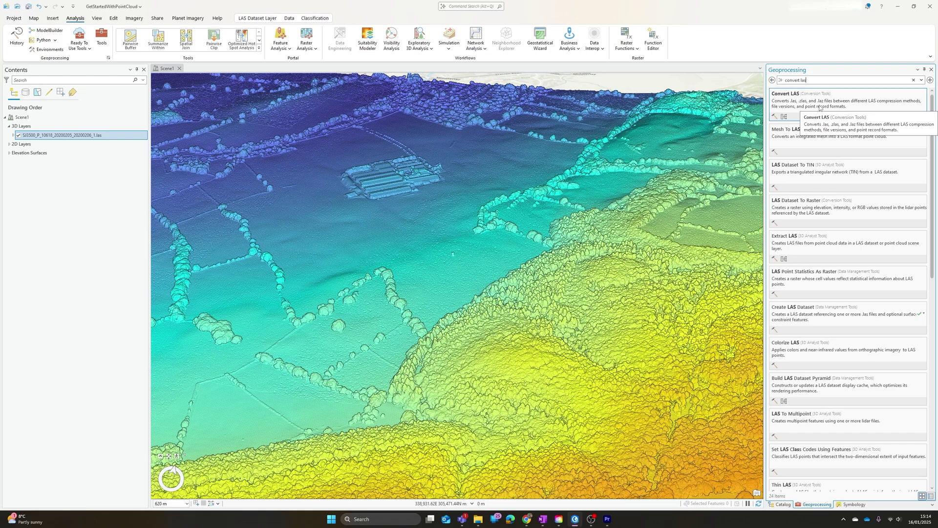
click(819, 108)
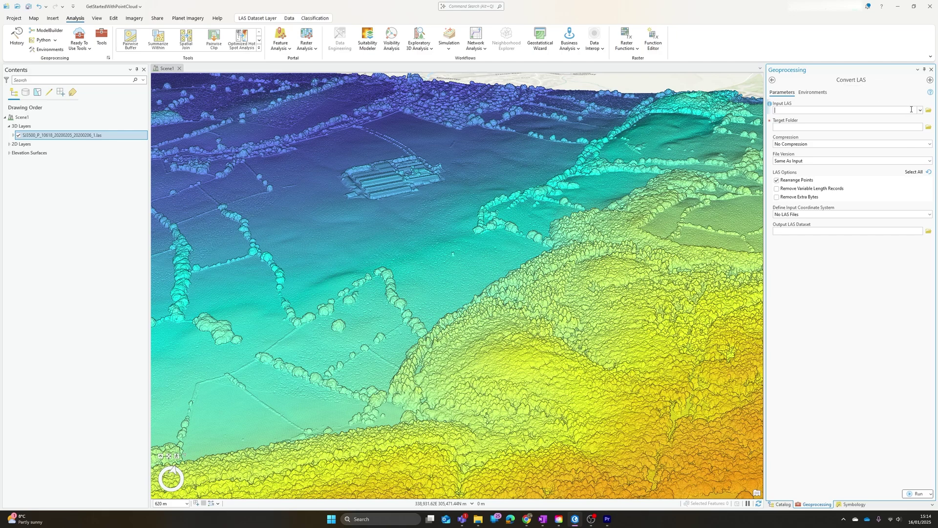
click(920, 111)
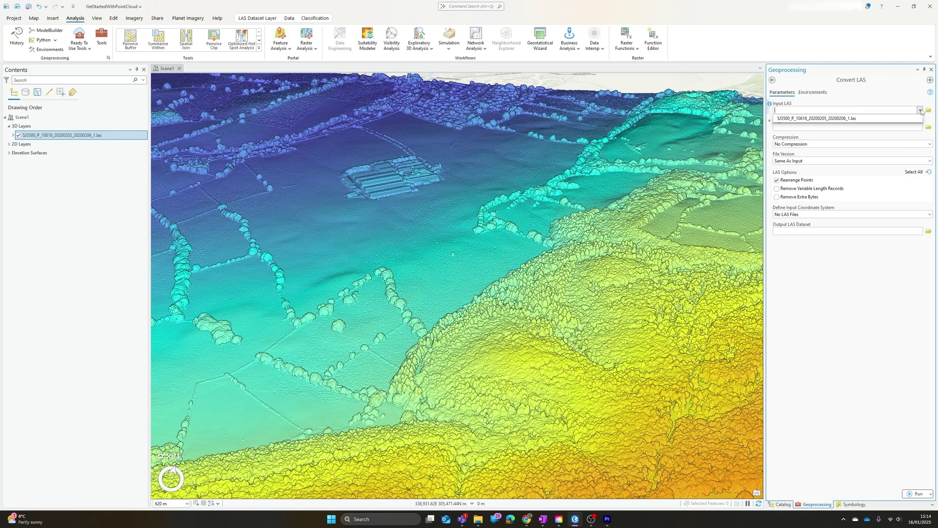
click(920, 110)
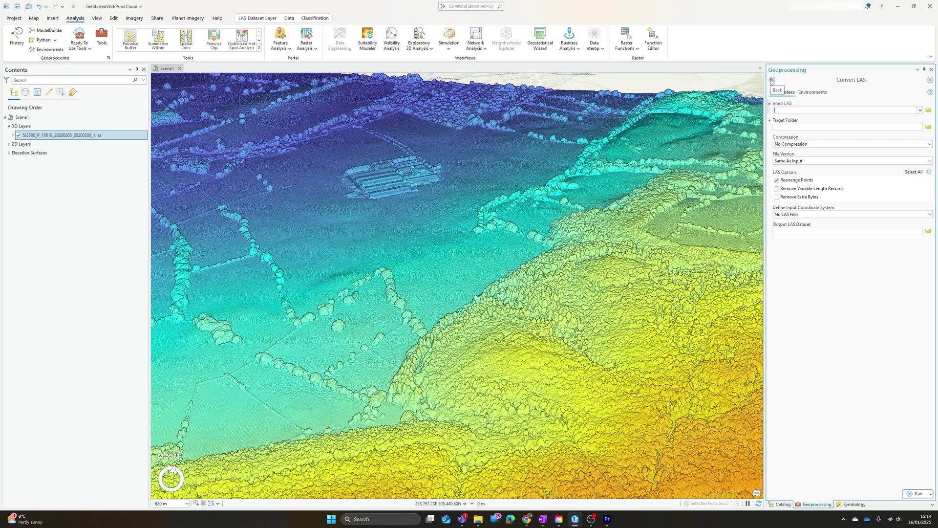
click(772, 80)
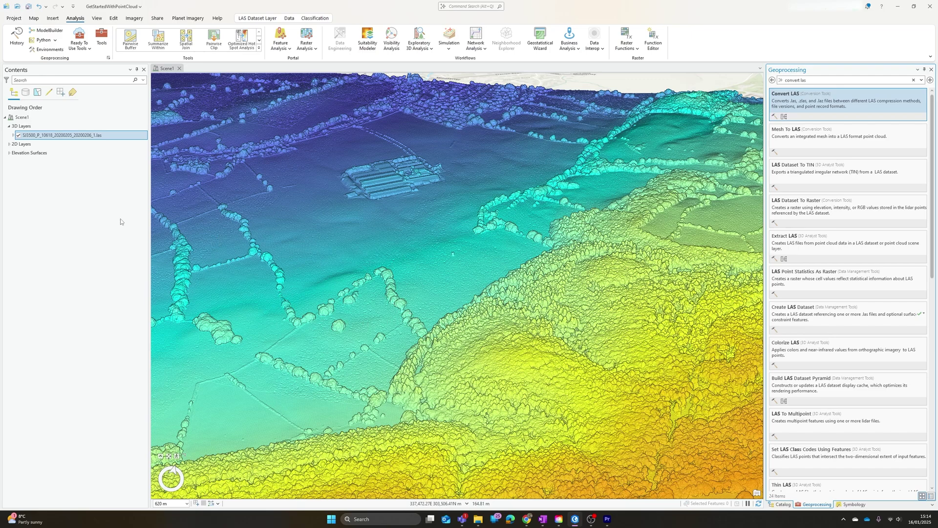
Step: Expand the LAS layer's legend and symbolize its points using Intensity
click(13, 134)
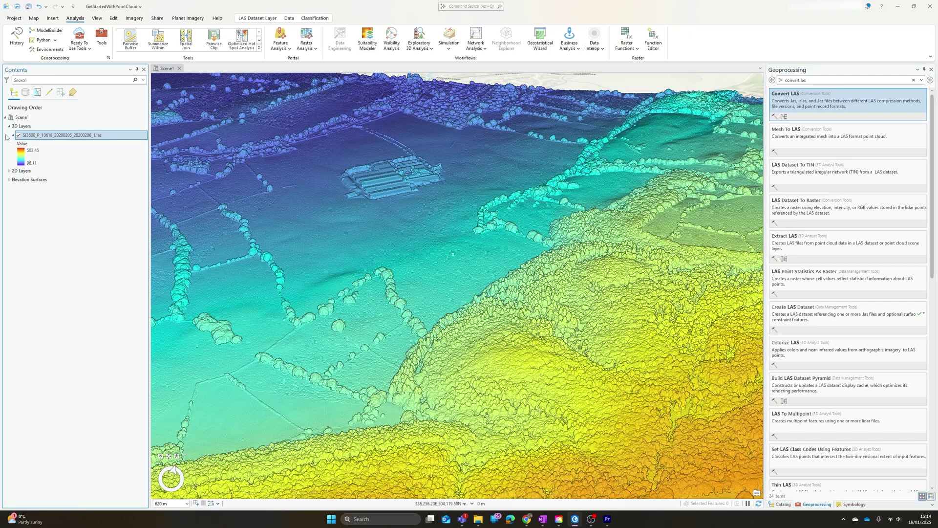
right_click(73, 136)
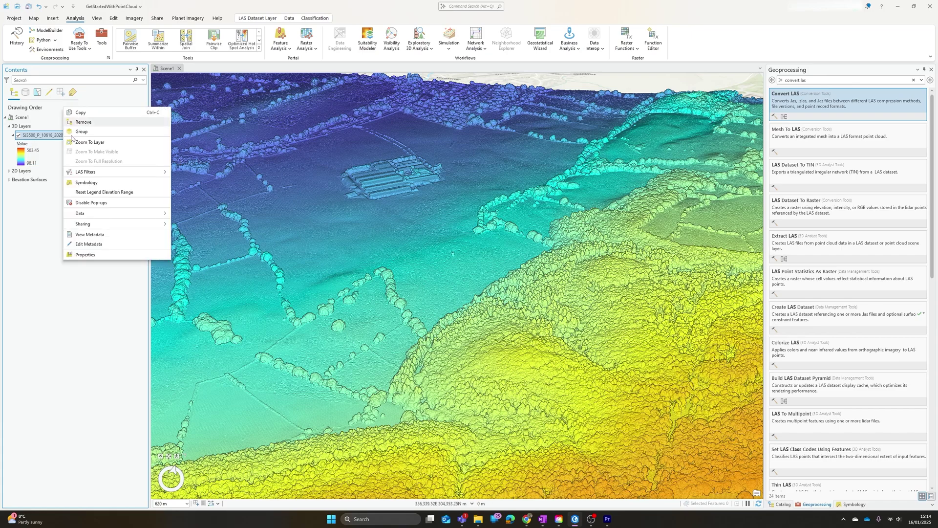
click(87, 183)
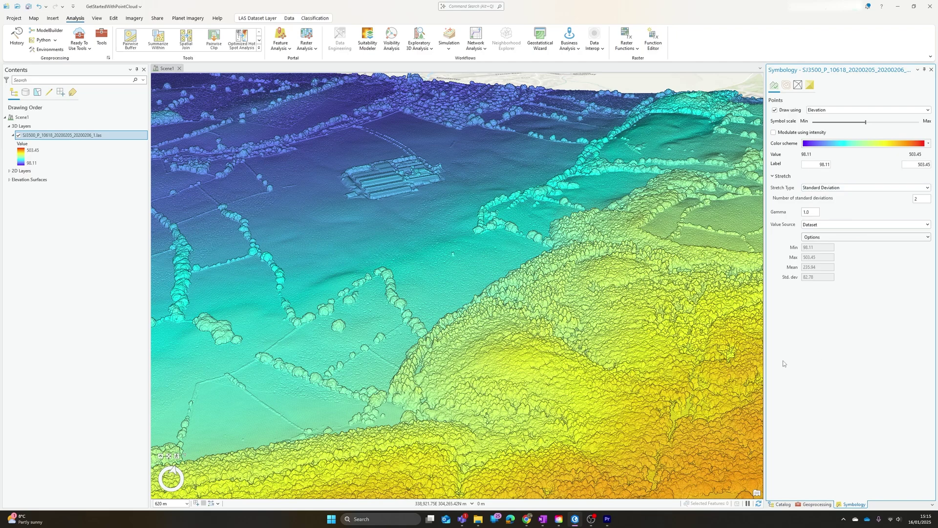
click(927, 112)
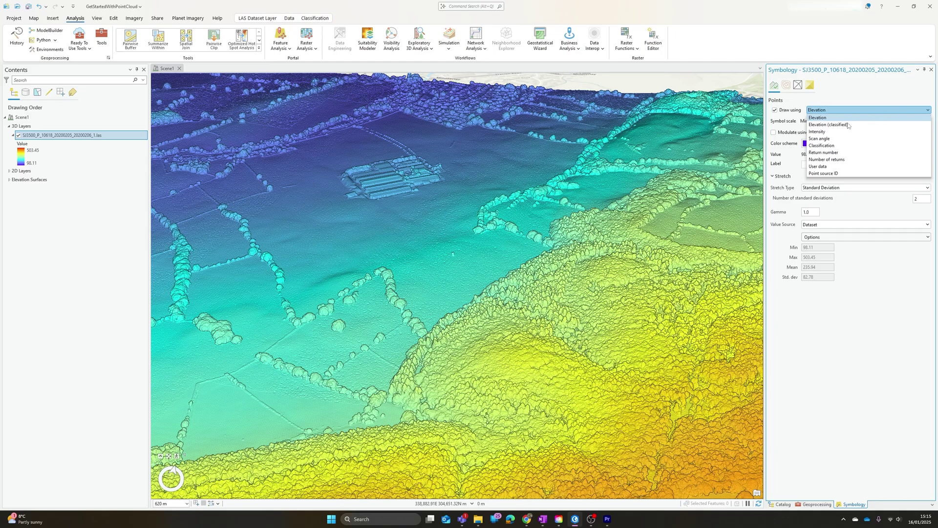
click(817, 132)
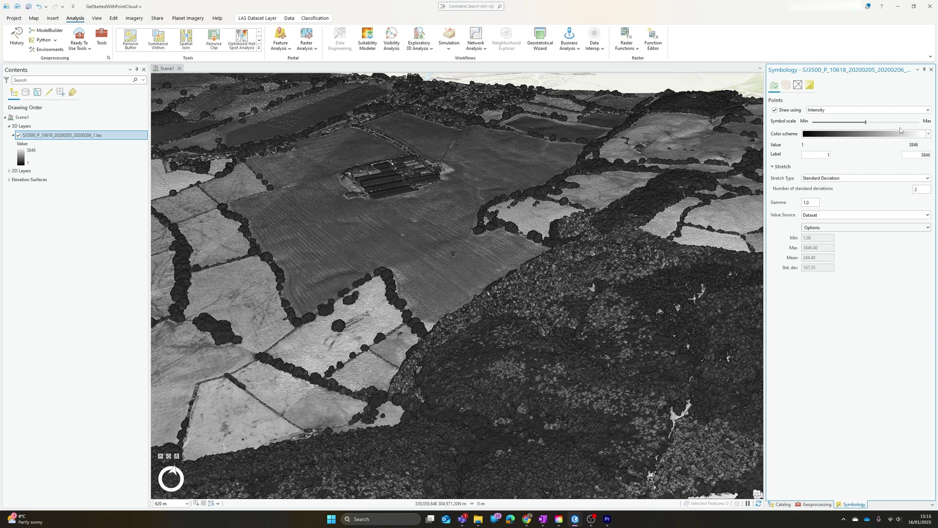
Step: Symbolize the LAS points using Return number and inspect the returns on the wooded slope up close
click(929, 112)
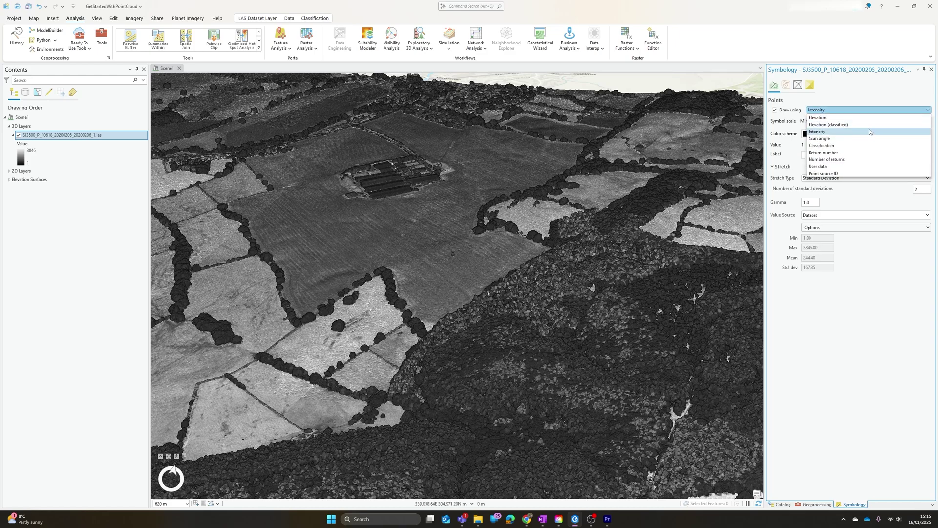
click(823, 153)
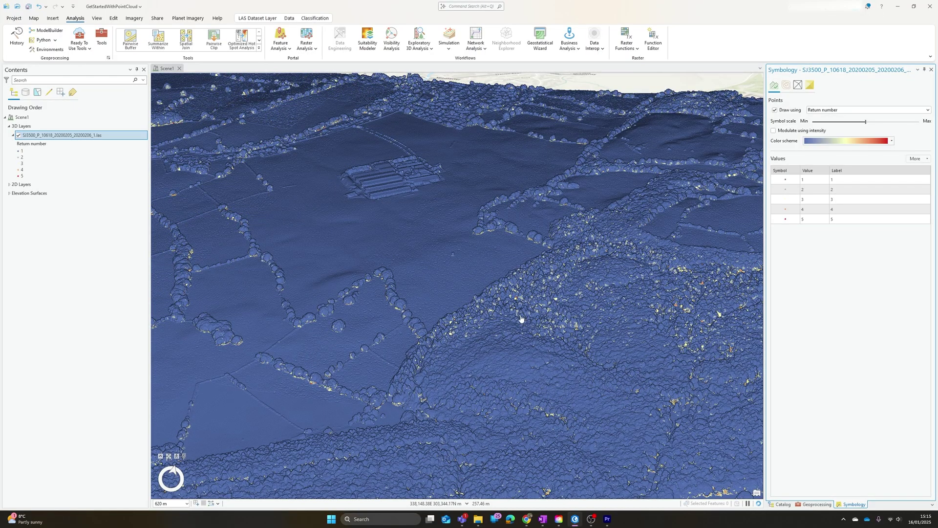
scroll(518, 317, up, 1)
scroll(519, 317, up, 5)
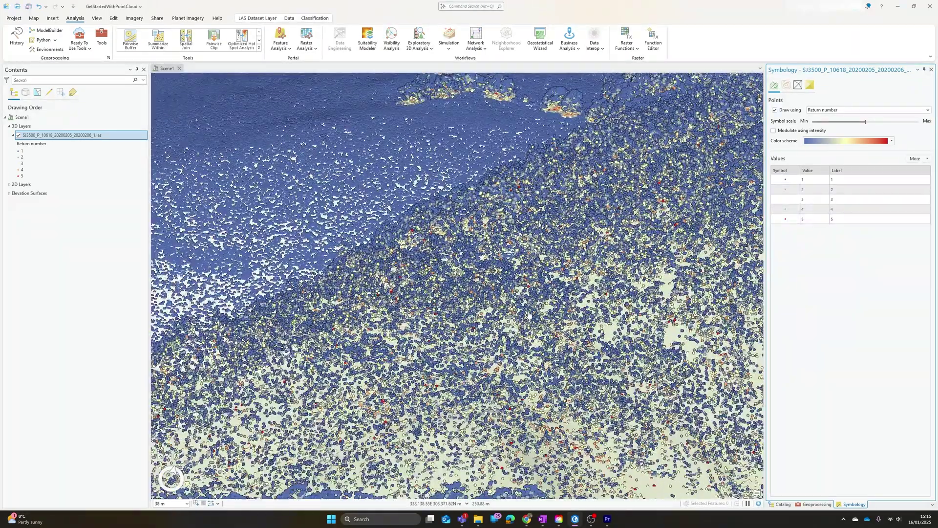
scroll(538, 292, up, 4)
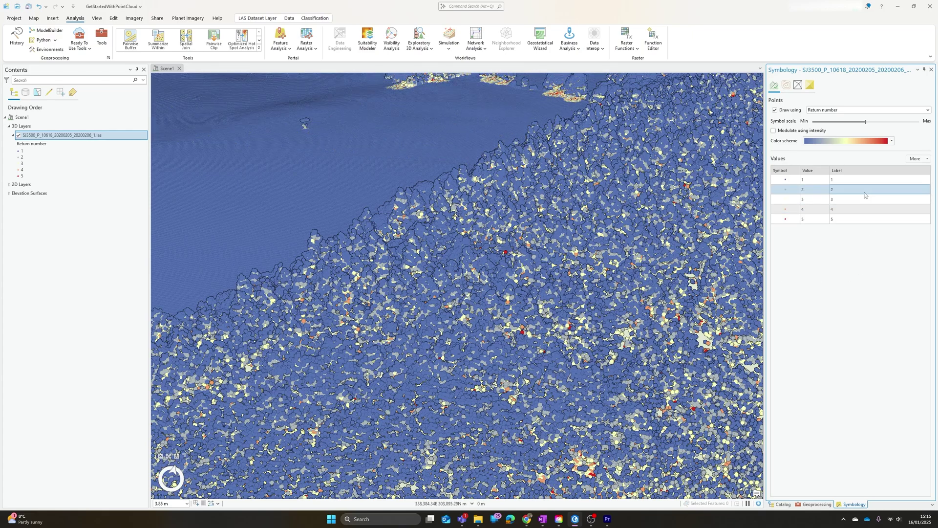
click(842, 204)
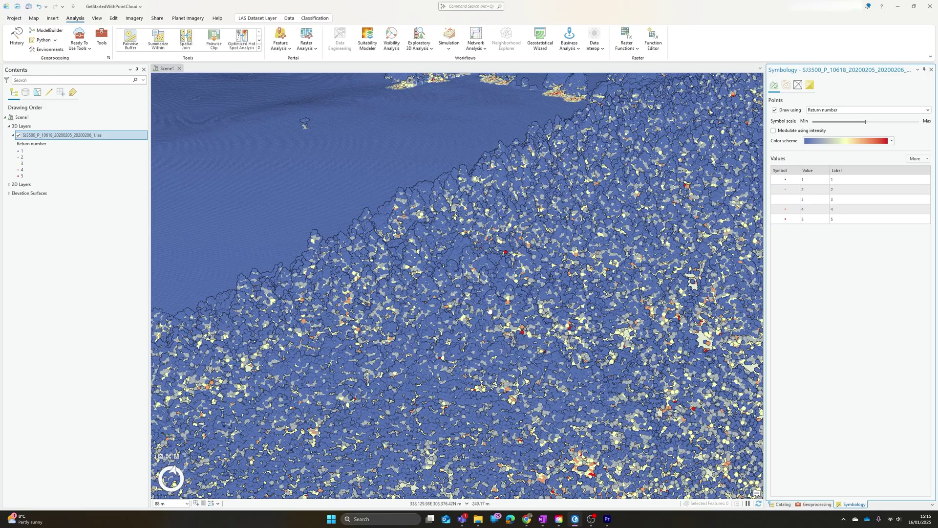
Step: Symbolize the LAS points using Classification
scroll(489, 309, down, 5)
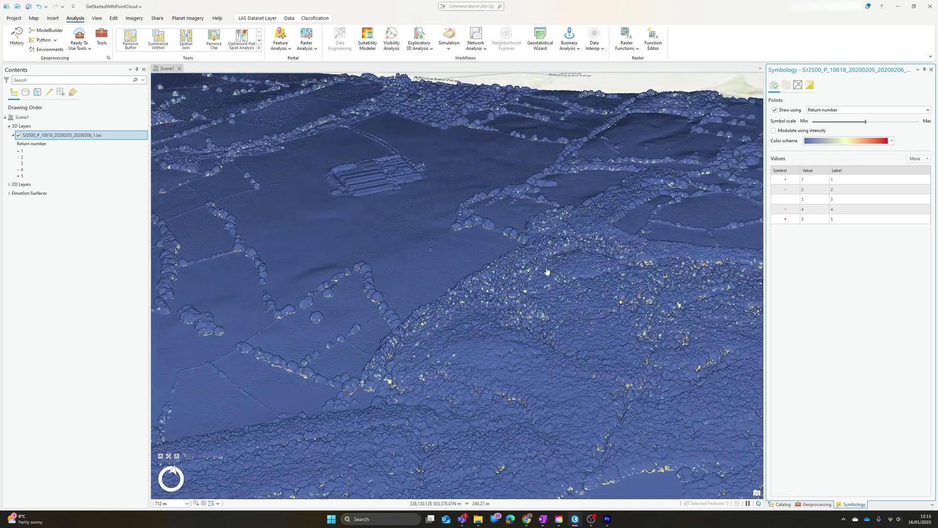
click(928, 110)
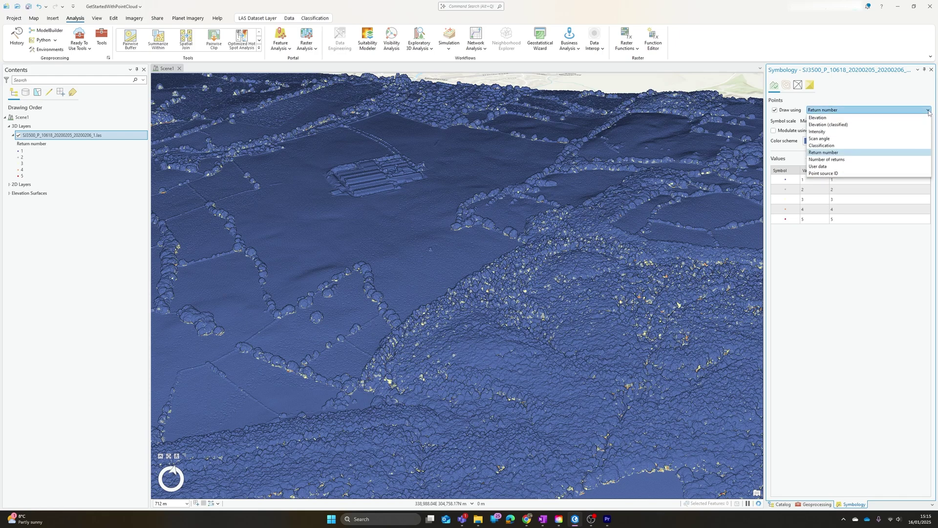
click(823, 146)
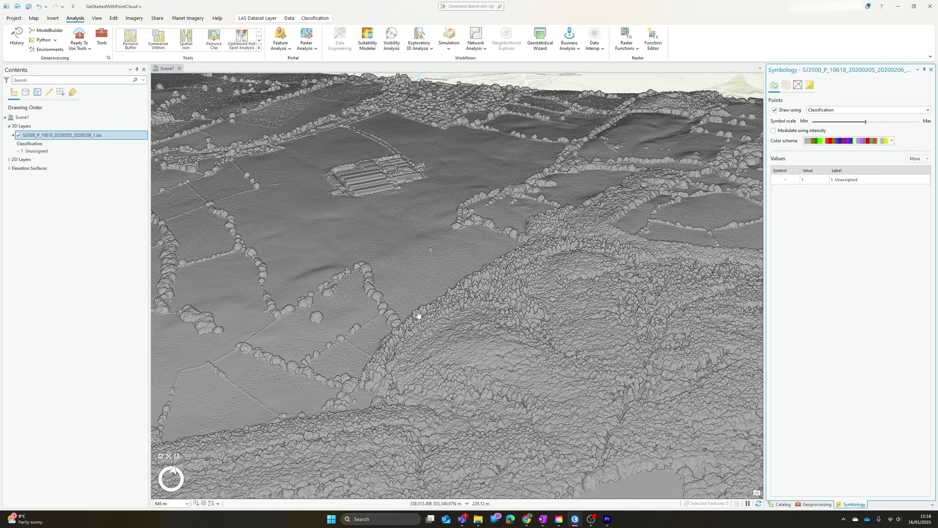
Step: Find the Classify LAS Ground geoprocessing tool and set SJ3500_P_10618_20200205_20200206_1.las as its input LAS dataset
click(819, 505)
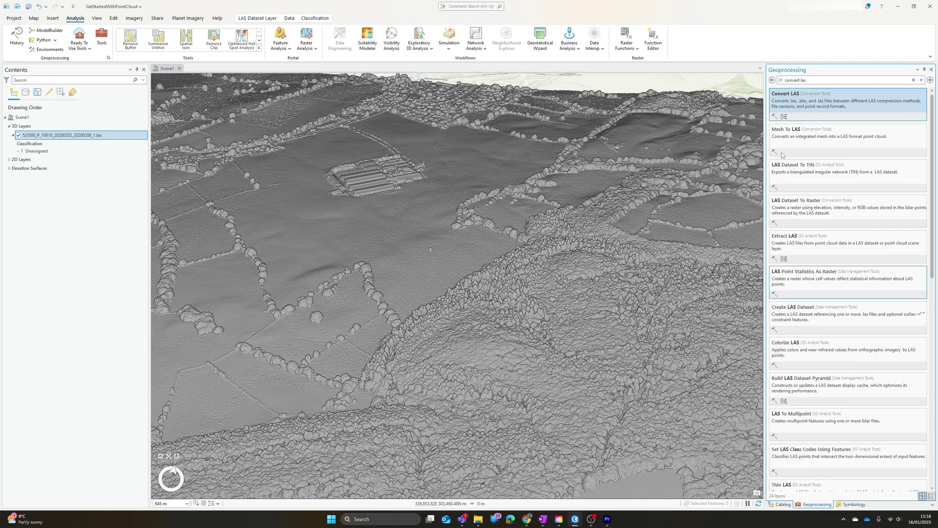
click(771, 80)
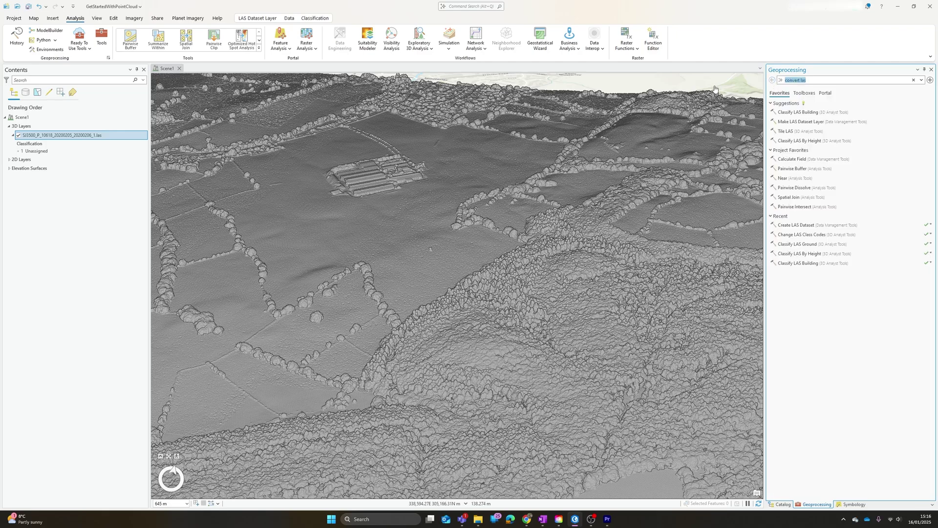
text(classify las)
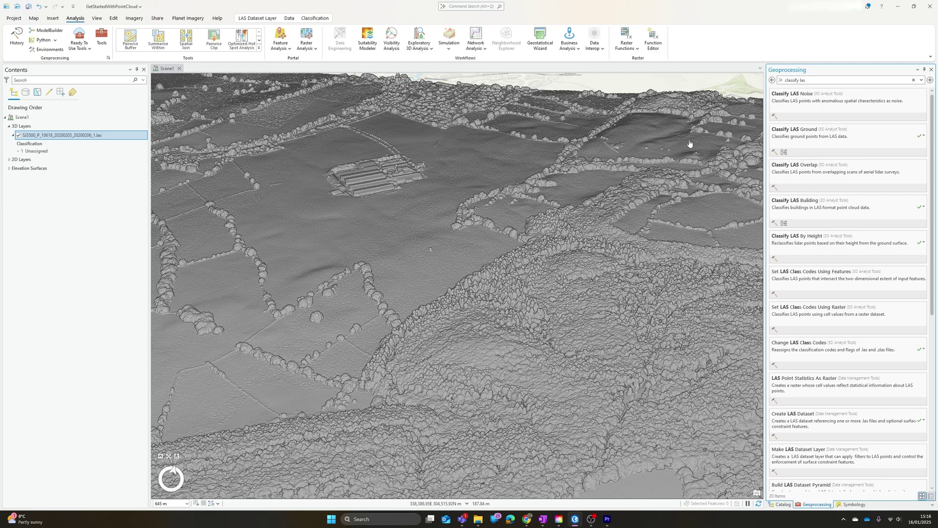
click(850, 148)
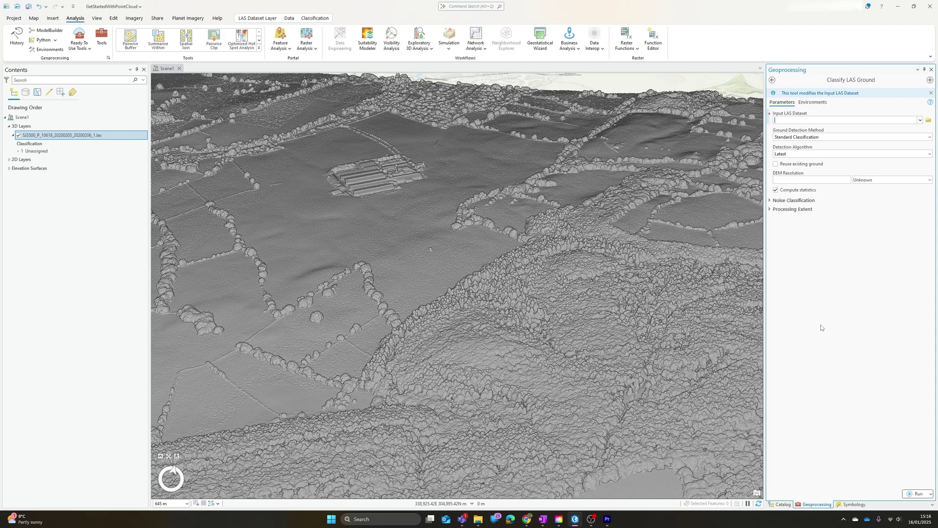
click(920, 119)
click(907, 128)
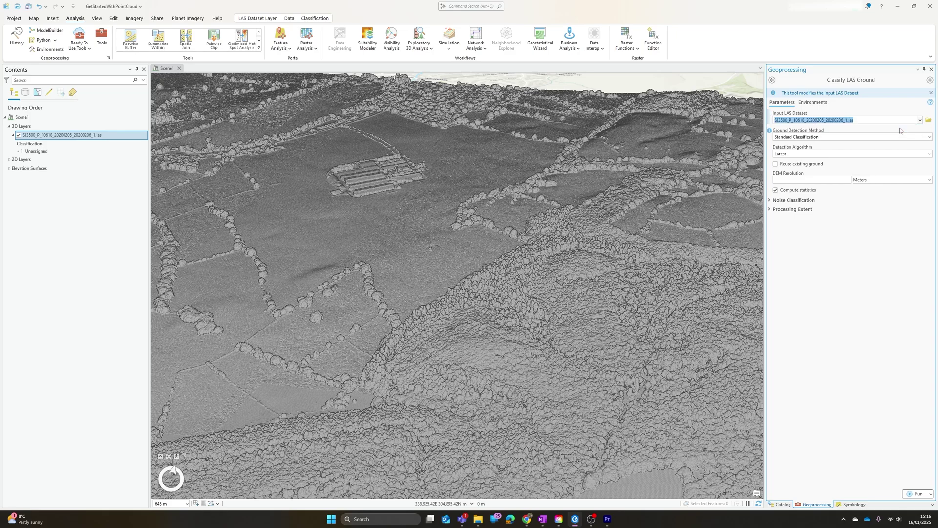
click(837, 278)
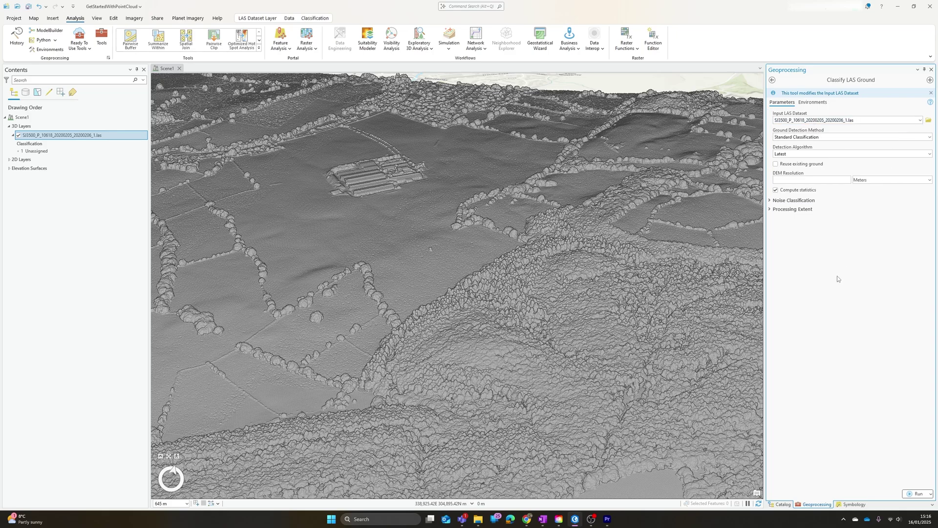
Step: Review the available ground detection methods and detection algorithms, leaving Standard Classification and Latest selected
click(929, 137)
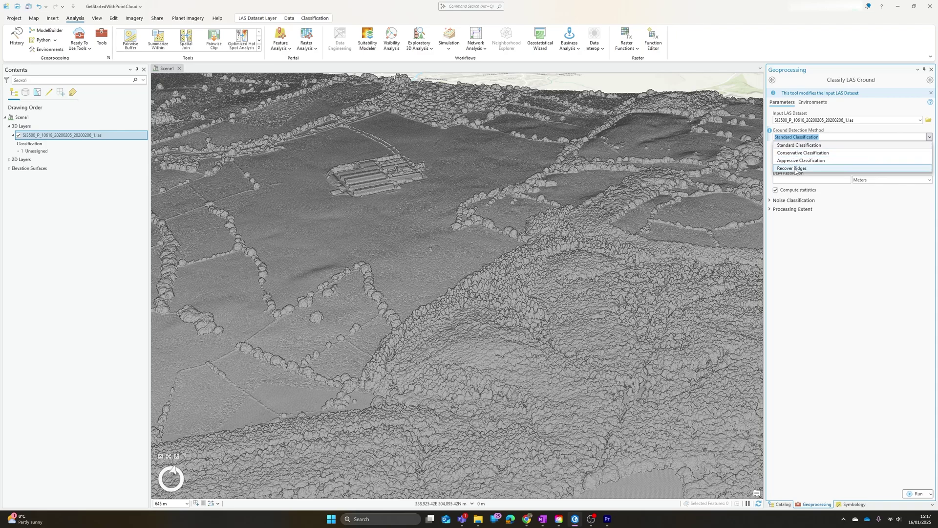
click(797, 291)
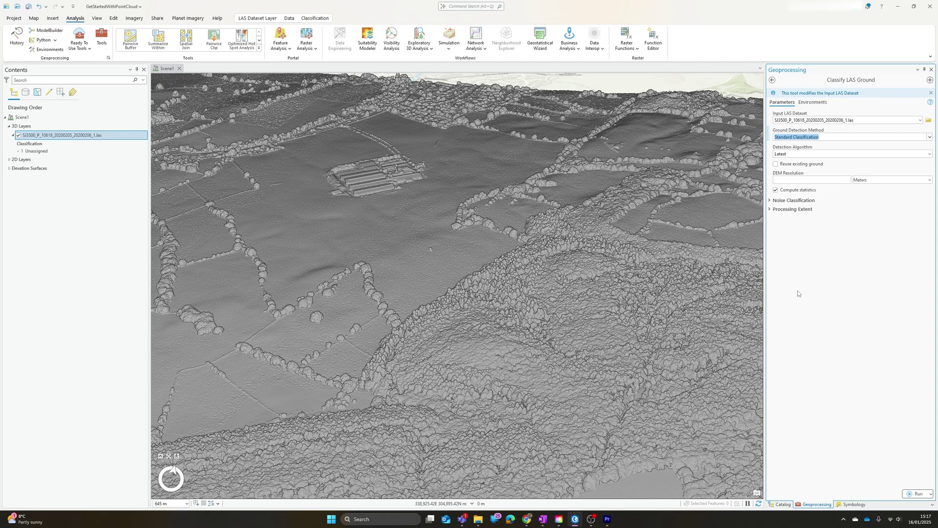
click(929, 154)
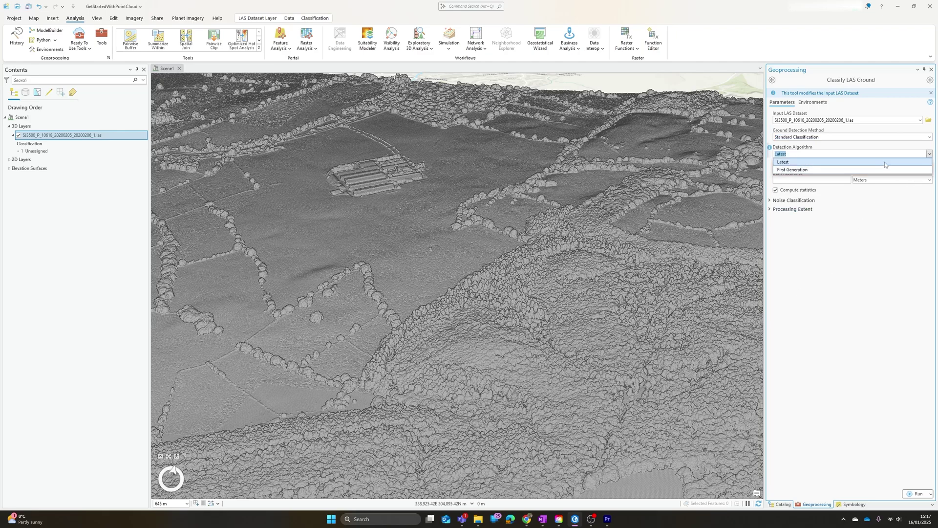
click(876, 146)
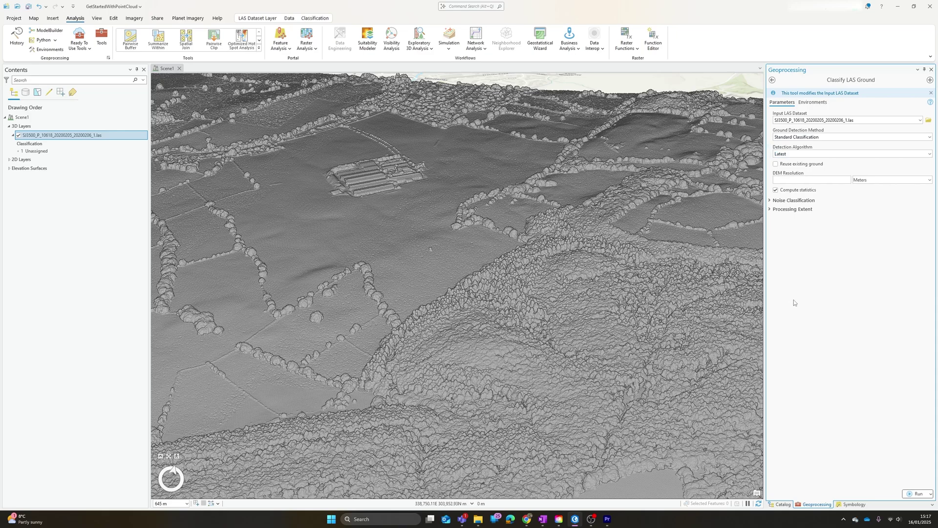
Step: Check the noise classification and processing extent options, leave them unchanged, and run Classify LAS Ground with Standard Classification and the Latest algorithm
mouse_move(770, 151)
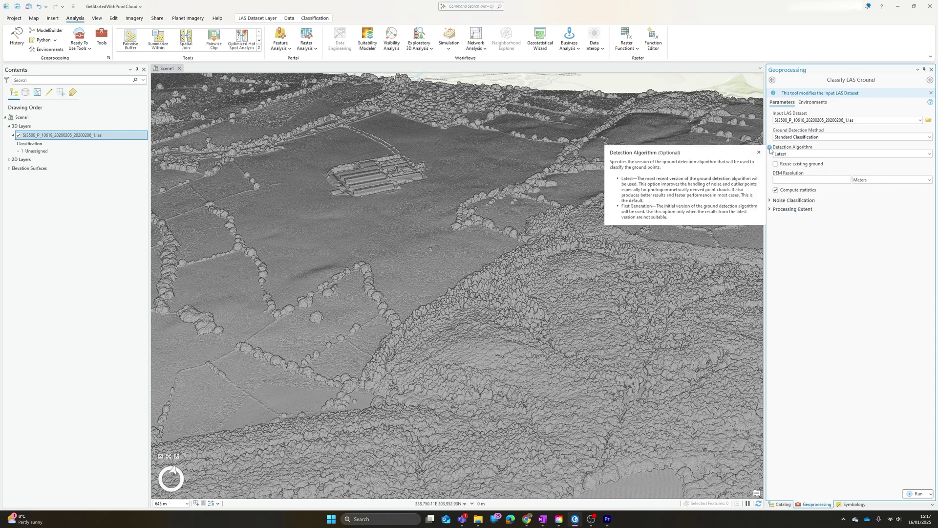
mouse_move(770, 133)
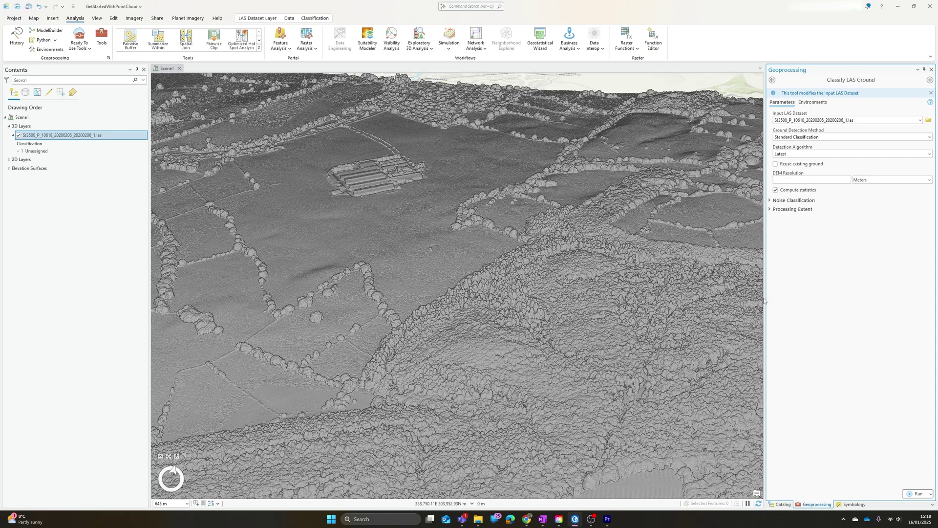
click(770, 201)
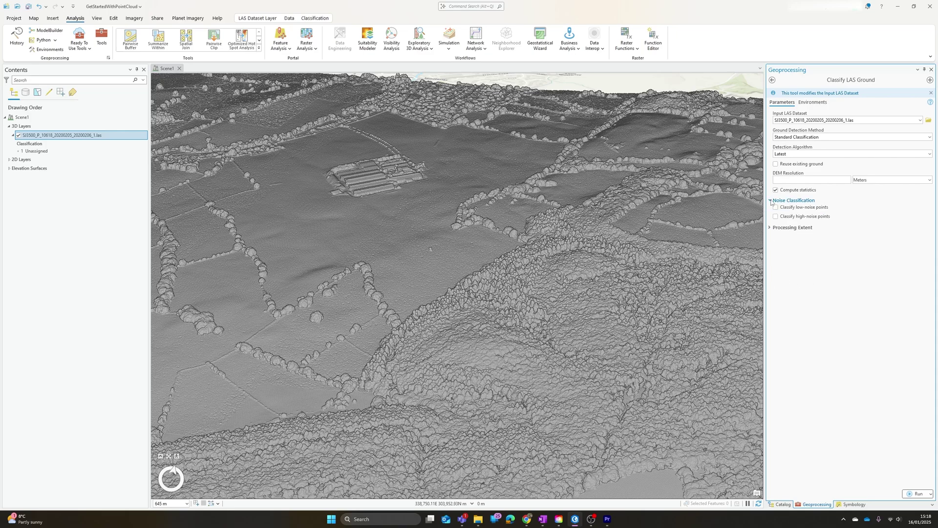
click(769, 200)
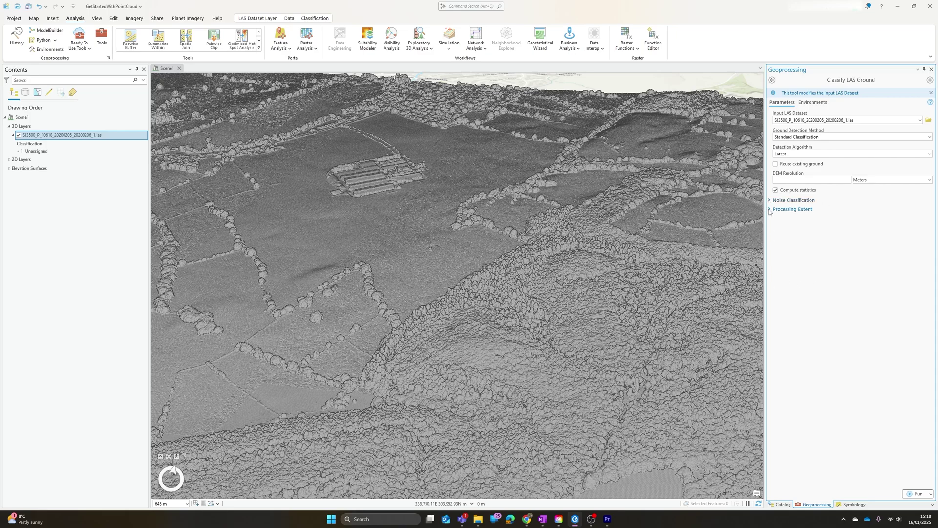
click(770, 210)
click(770, 210)
click(910, 494)
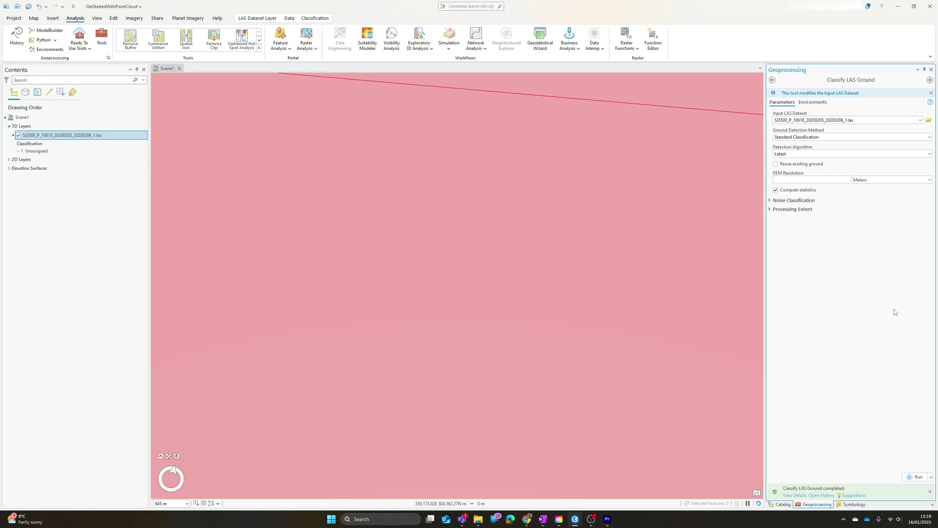
Step: Add all classification values to the LAS layer's symbology so the ground class is drawn
click(852, 506)
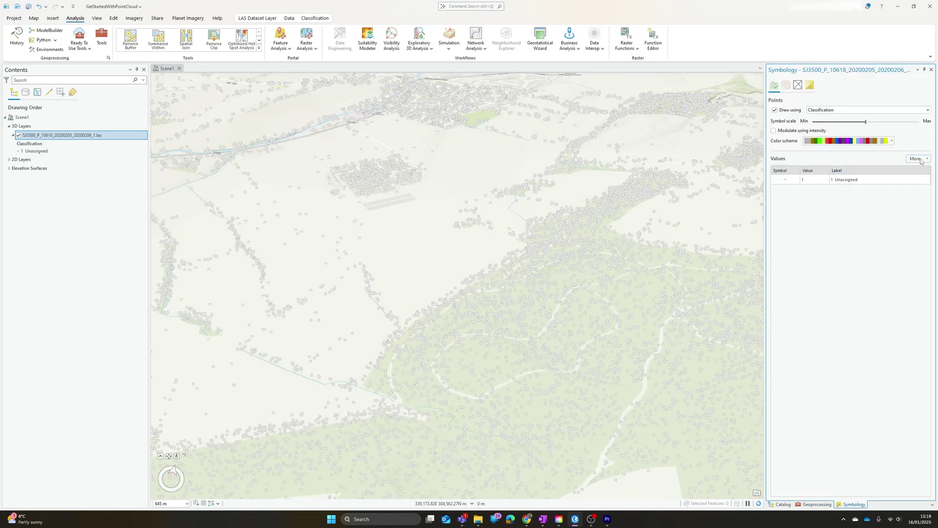
click(918, 160)
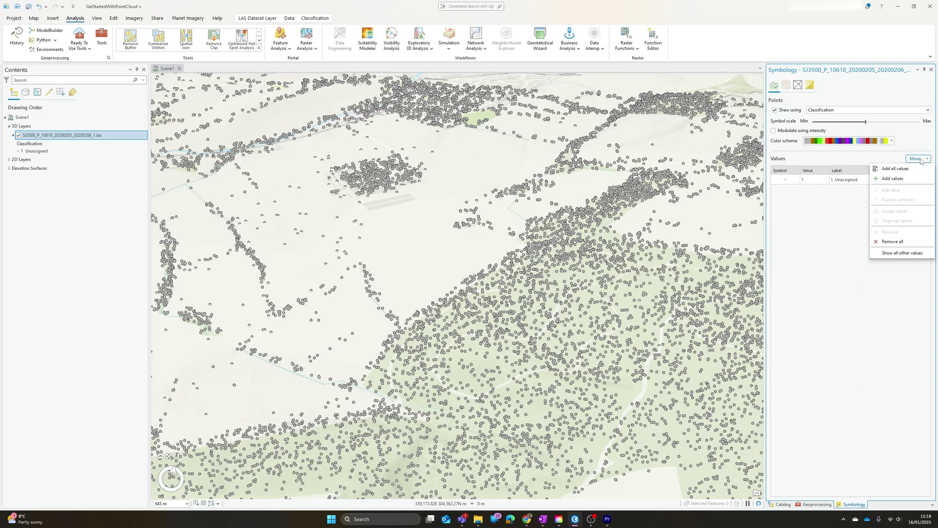
click(894, 171)
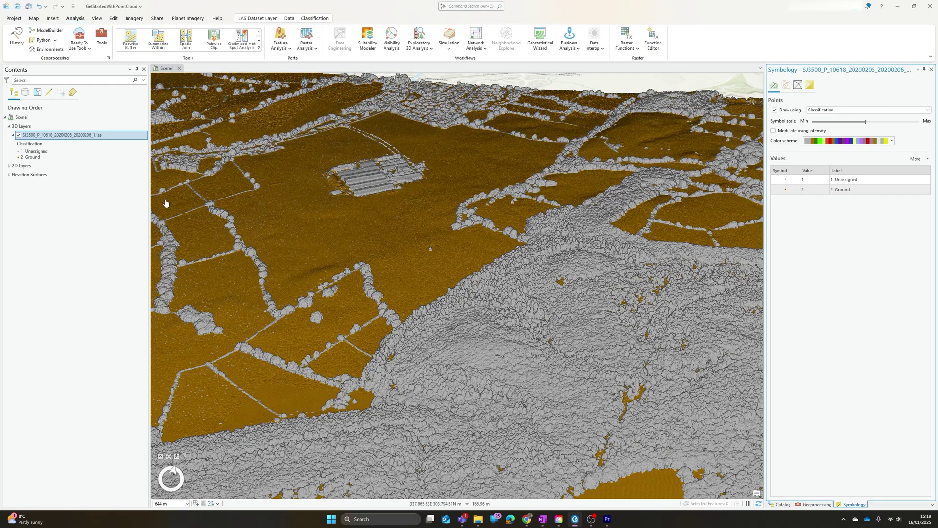
Step: Filter the LAS layer to its Ground points, and switch the filter to Non-Ground to compare the two sets
click(36, 137)
right_click(36, 137)
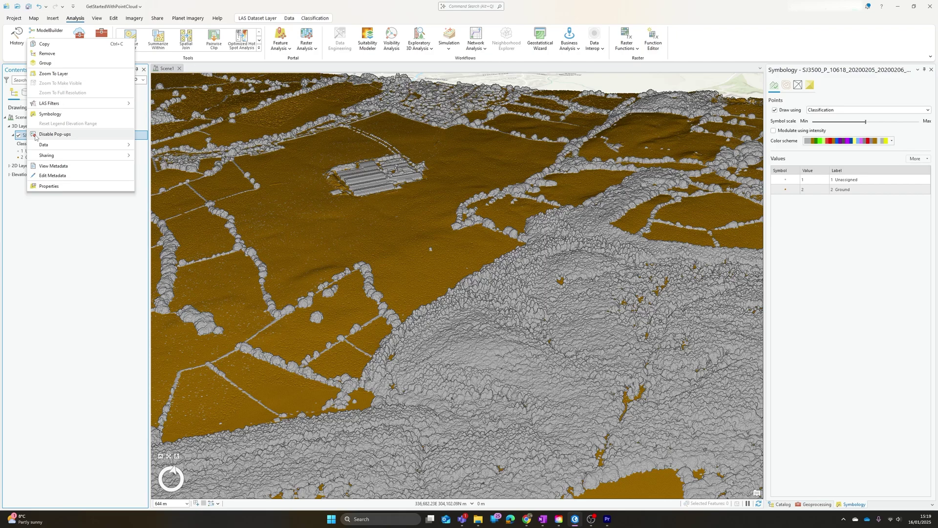
mouse_move(73, 106)
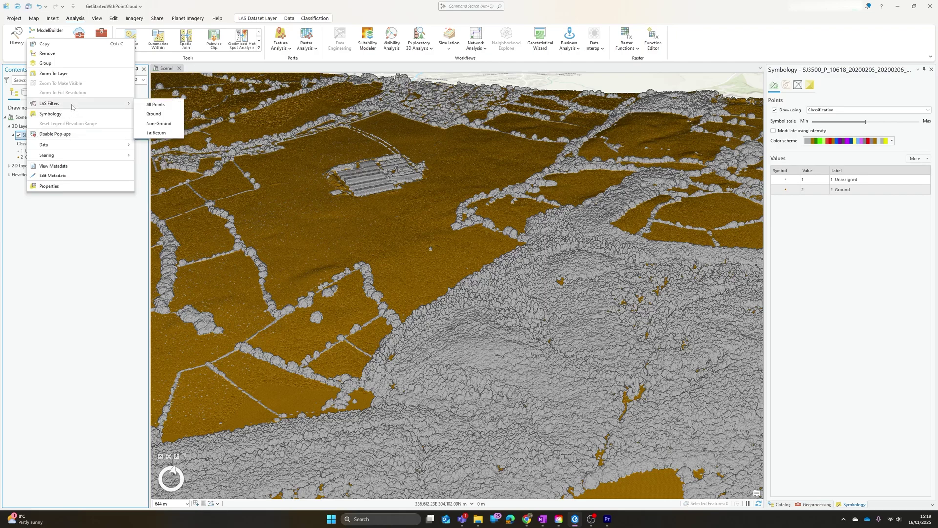
click(156, 124)
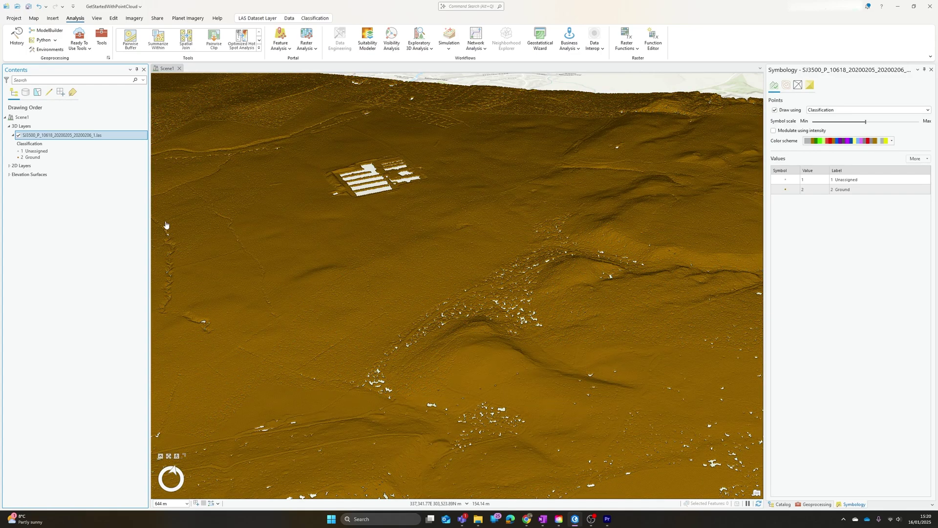
right_click(56, 137)
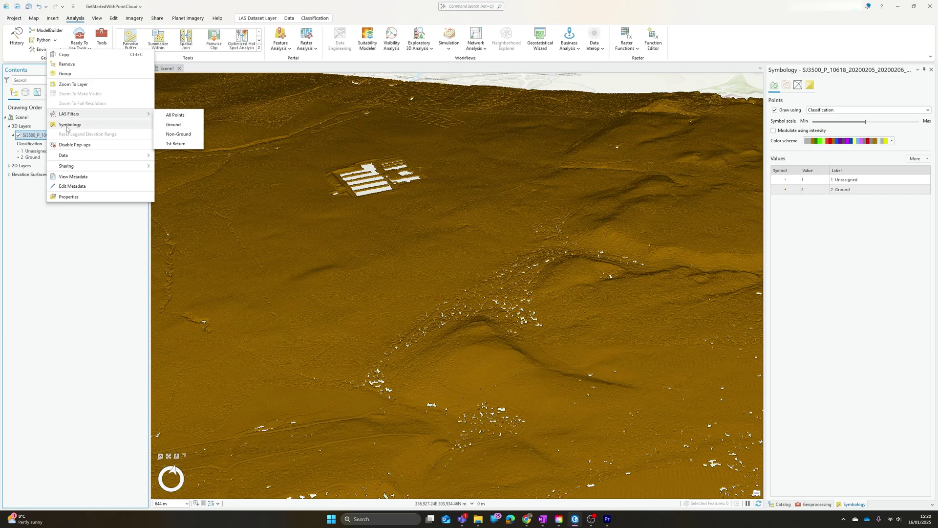
click(177, 136)
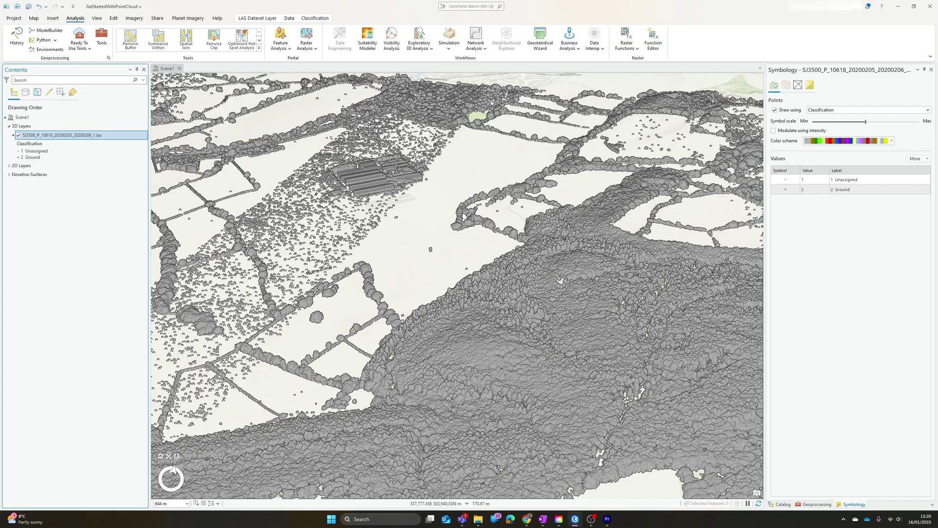
Step: Run Classify LAS Building on SJ3500_P_10618_20200205_20200206_1.las with the Standard classification method and the default rooftop height and area
click(812, 505)
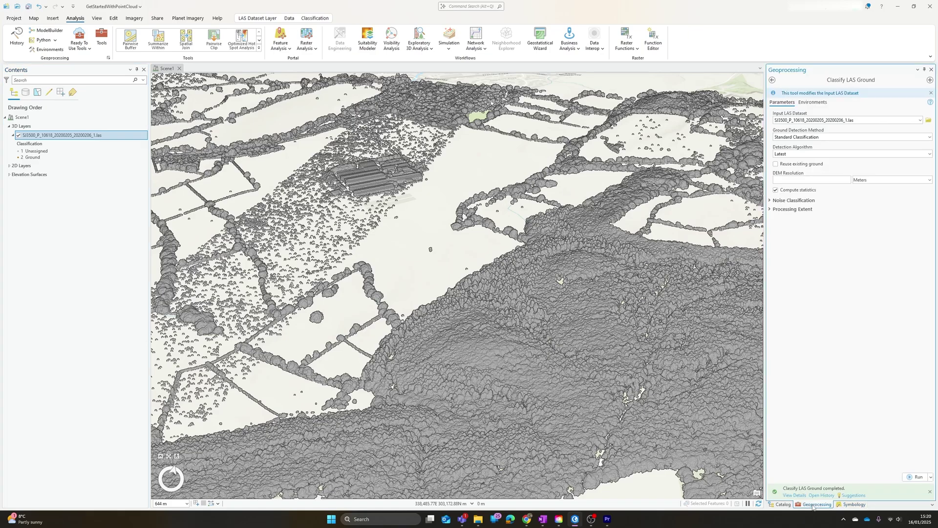
click(773, 80)
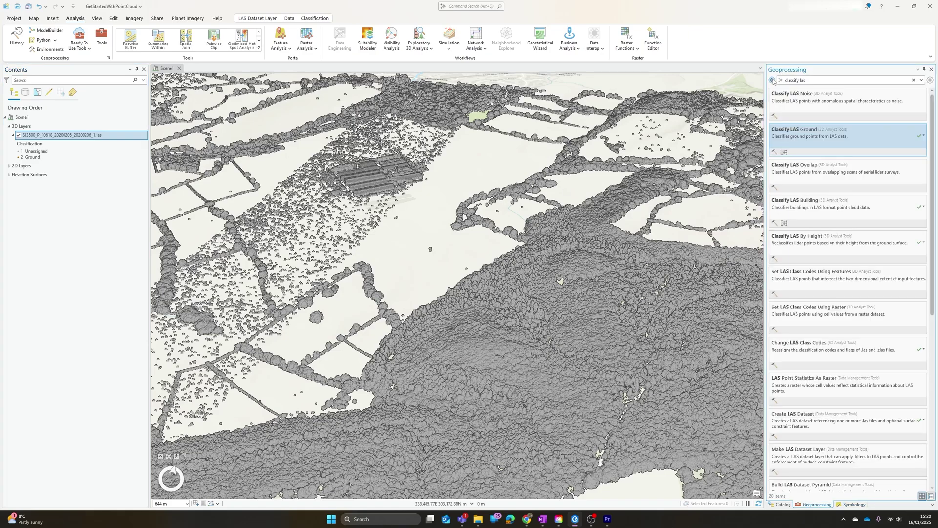
click(818, 214)
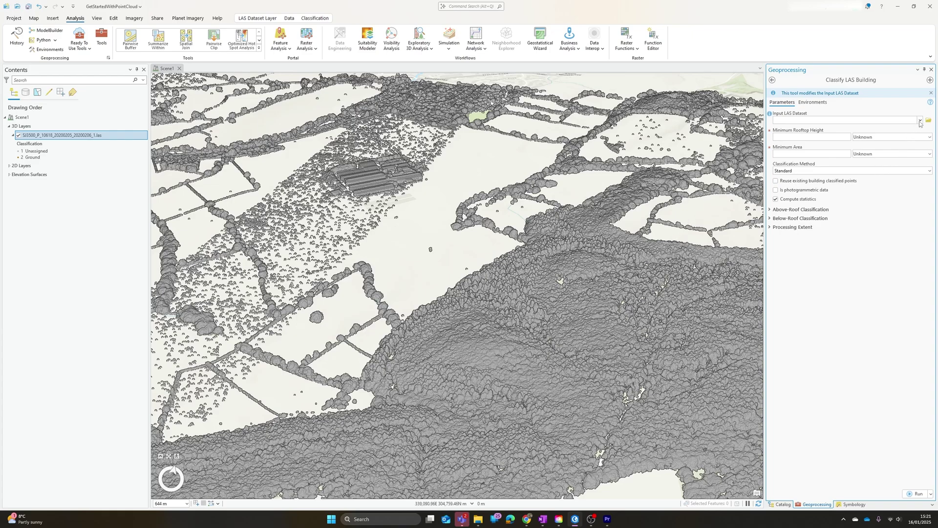
click(919, 120)
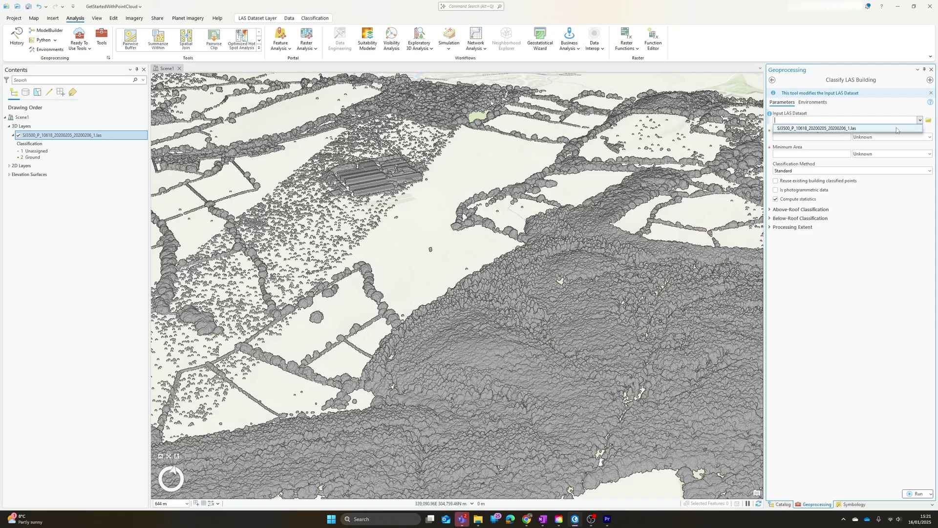
click(896, 130)
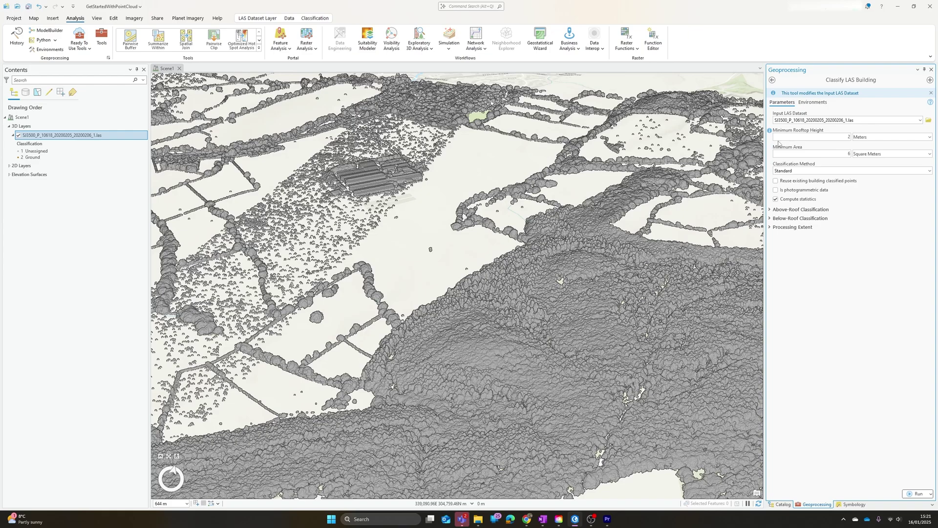
click(930, 171)
click(929, 171)
click(917, 494)
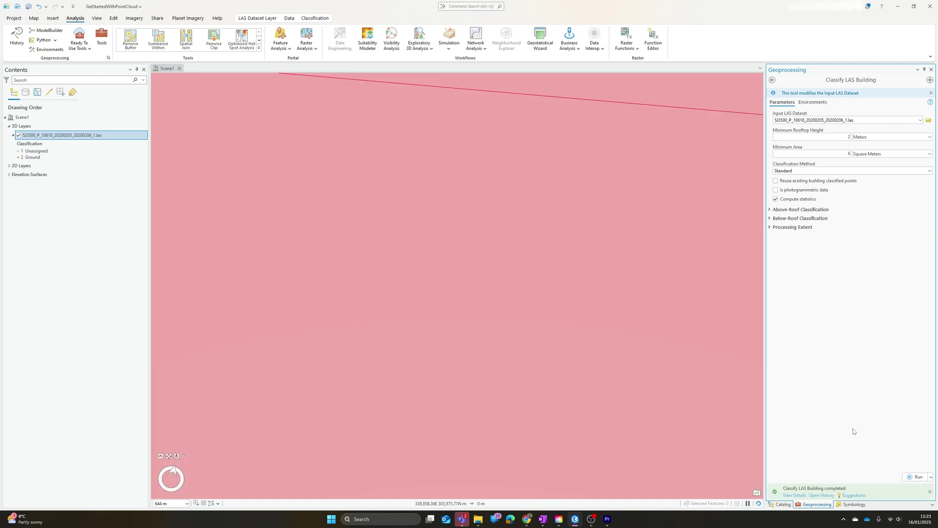
Step: Update the LAS layer's symbology with all classification values to include Building, and look over the listed classes
click(853, 504)
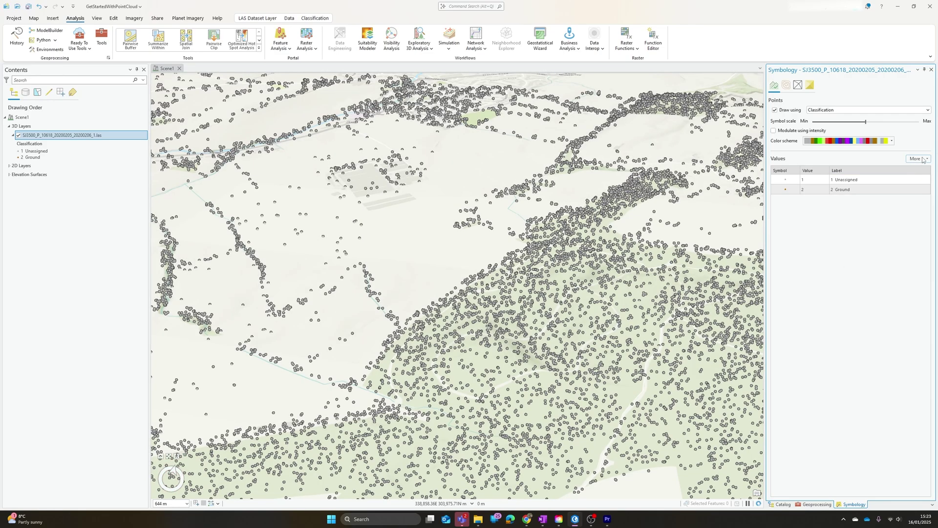
click(916, 158)
click(912, 171)
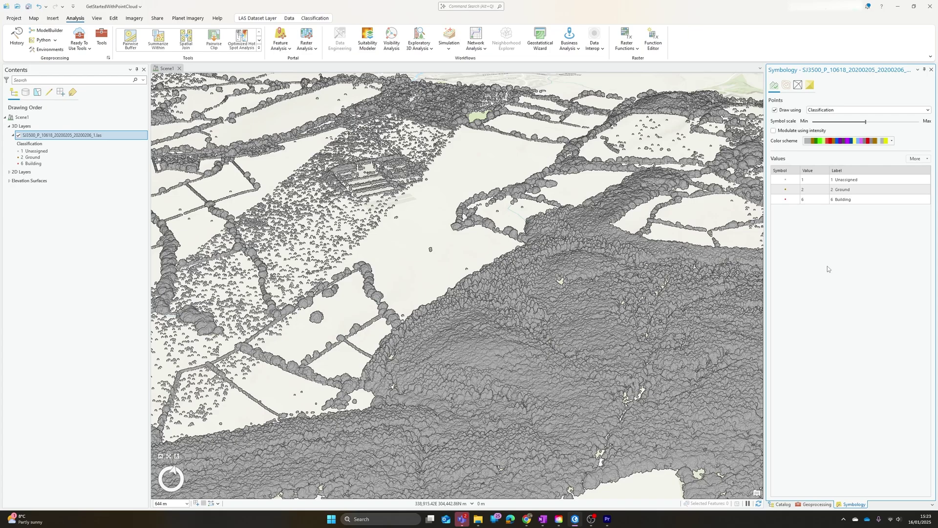
click(849, 181)
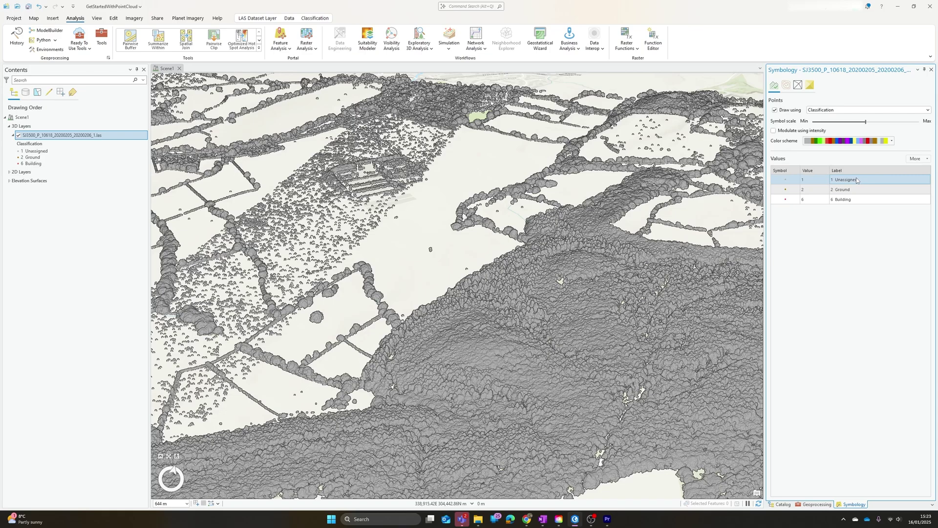
click(852, 192)
click(850, 201)
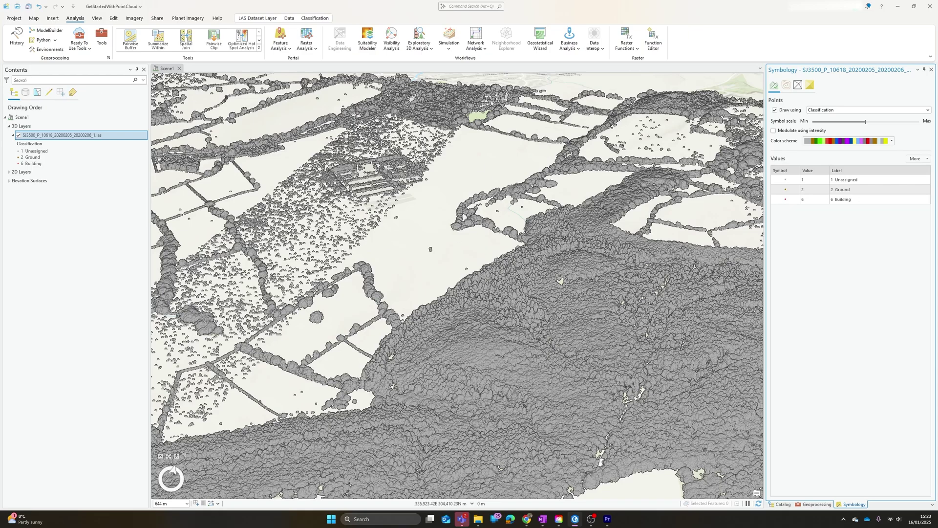
Step: Set the LAS layer's filter to All Points
click(60, 138)
right_click(60, 139)
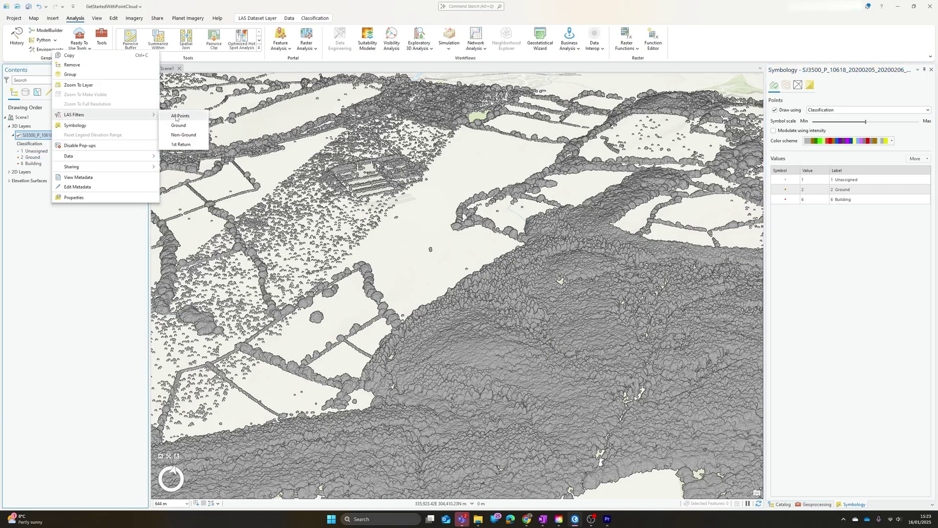
click(176, 117)
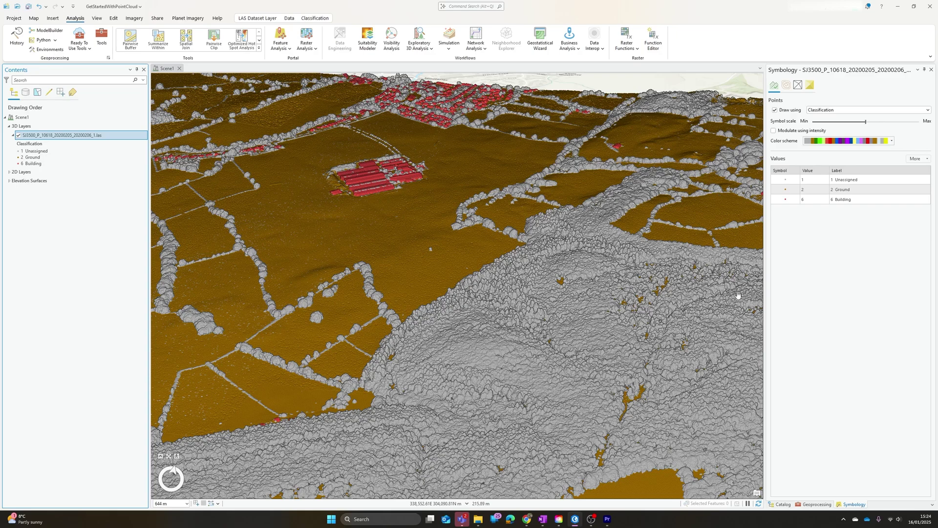
Step: Run Classify LAS By Height on SJ3500_P_10618_20200205_20200206_1.las with All Ground Points as ground source and the default height classes
click(812, 505)
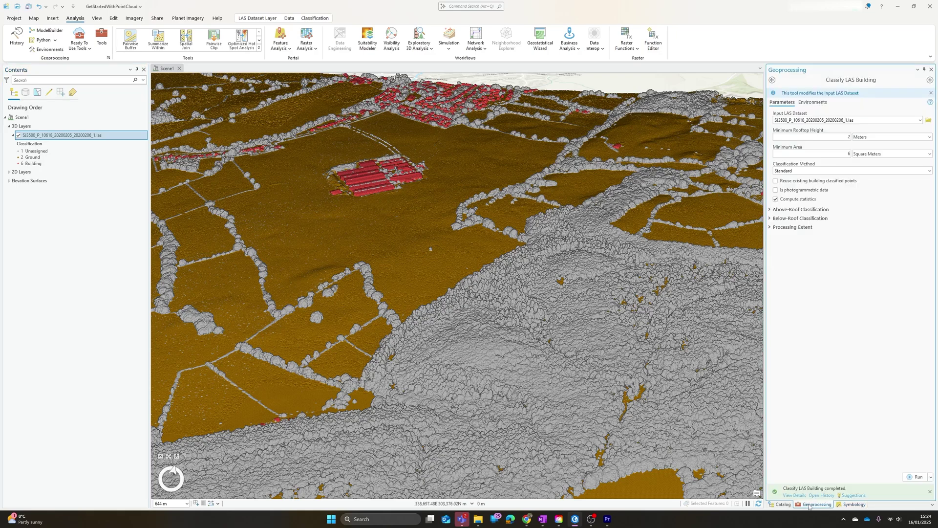
click(772, 80)
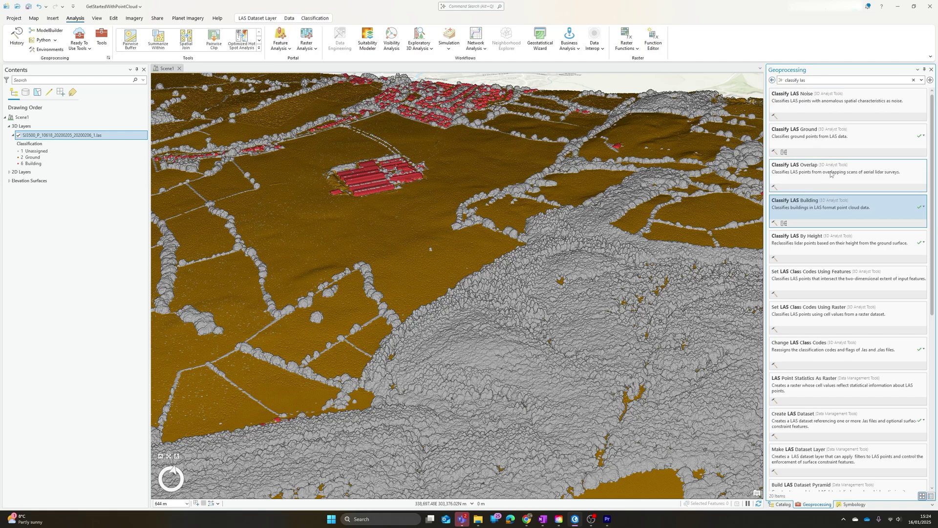
click(823, 247)
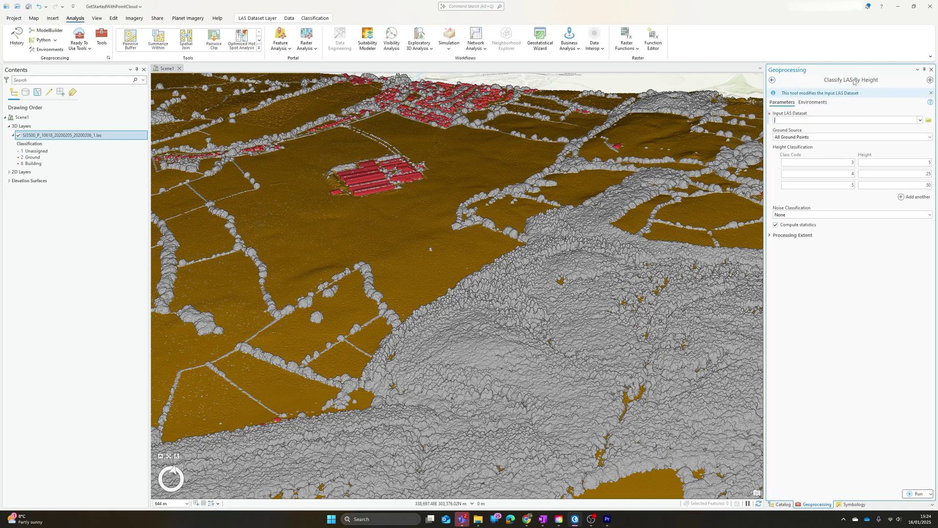
click(920, 121)
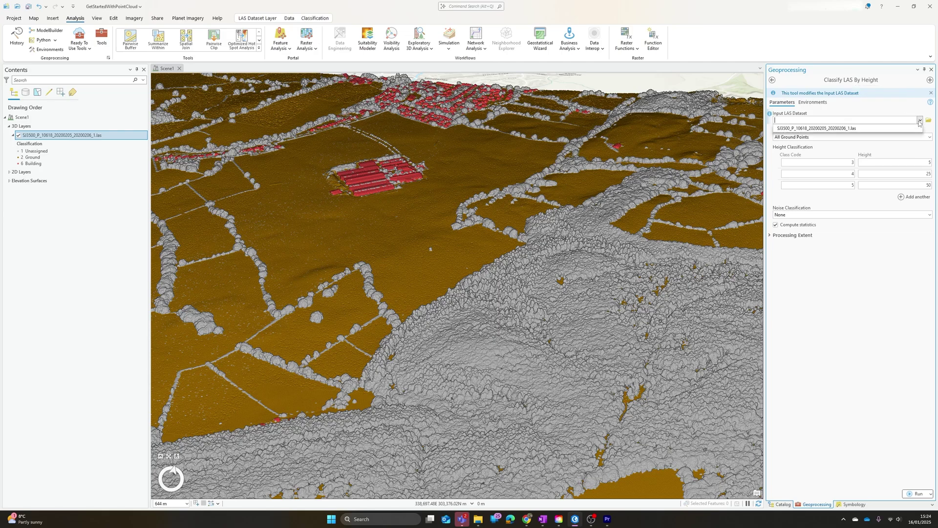
click(858, 129)
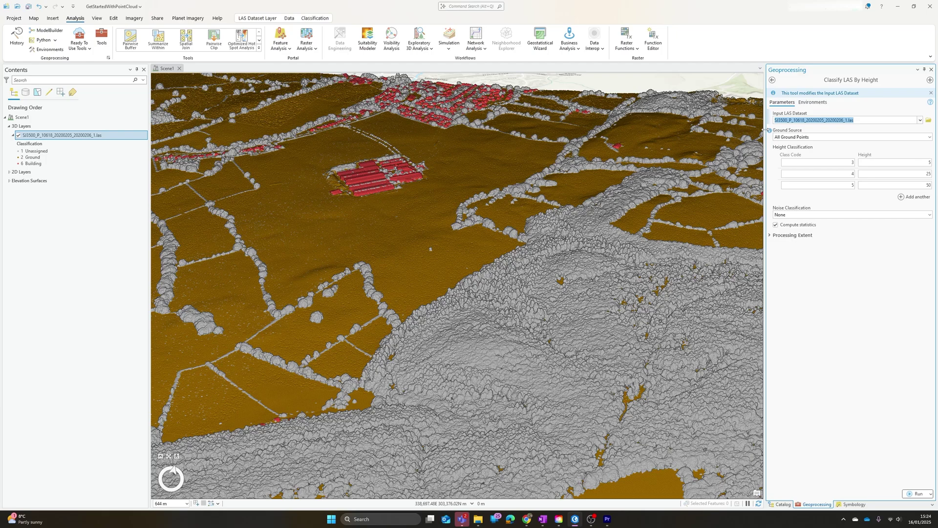
click(928, 137)
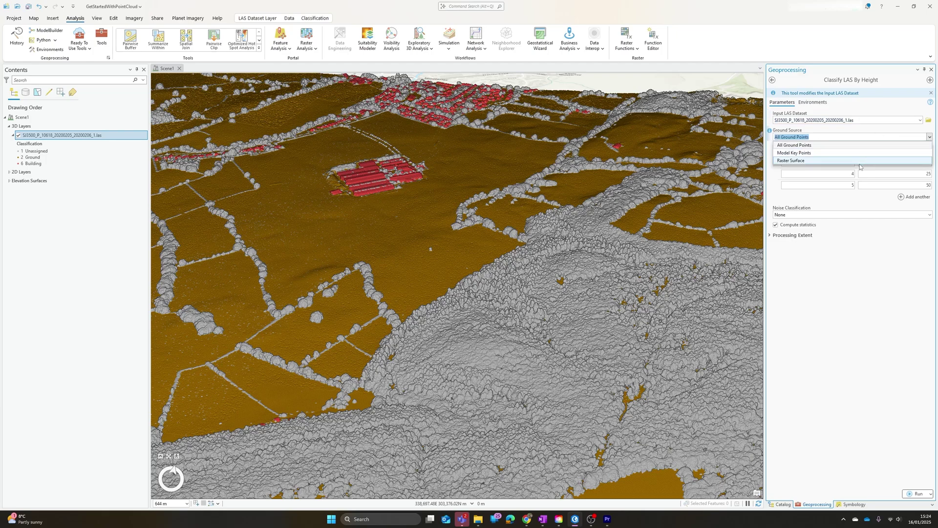
click(929, 136)
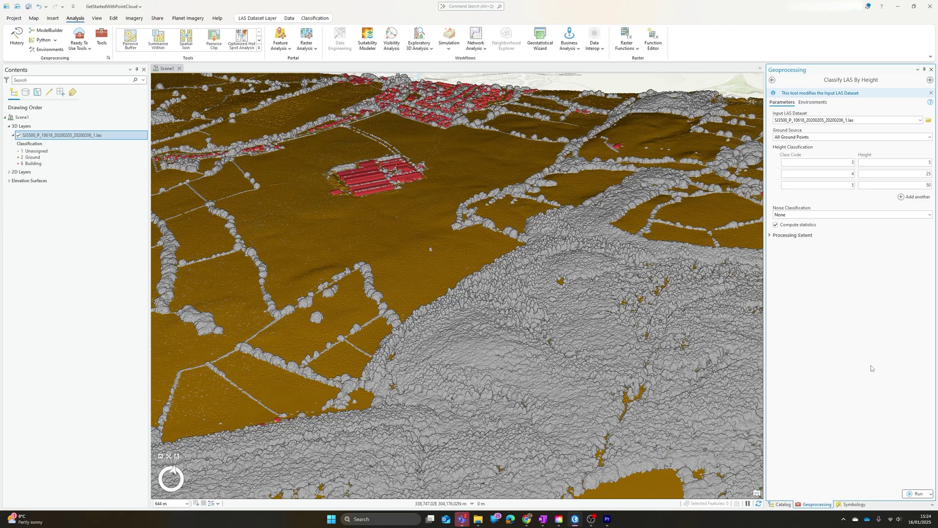
click(917, 493)
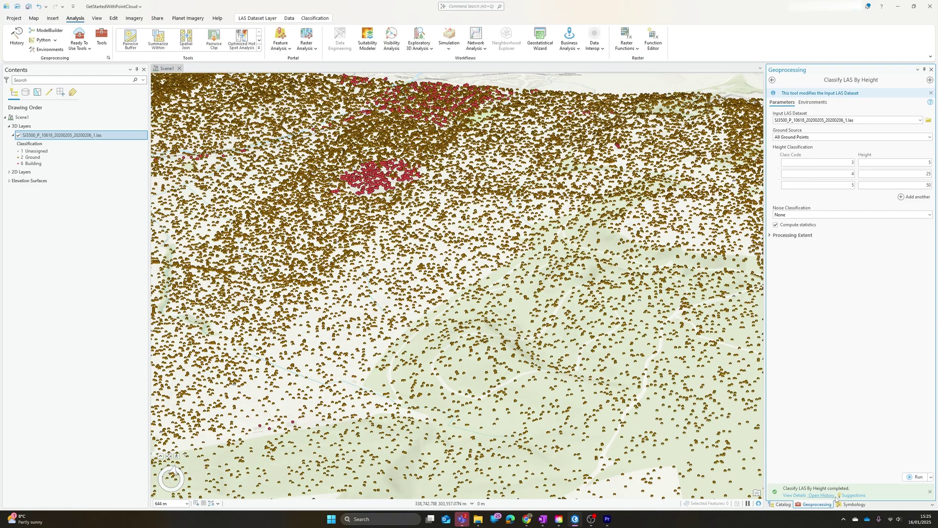
Step: Add all classification values to the LAS layer's symbology, including the vegetation classes, and look over the classified points in the scene
click(850, 505)
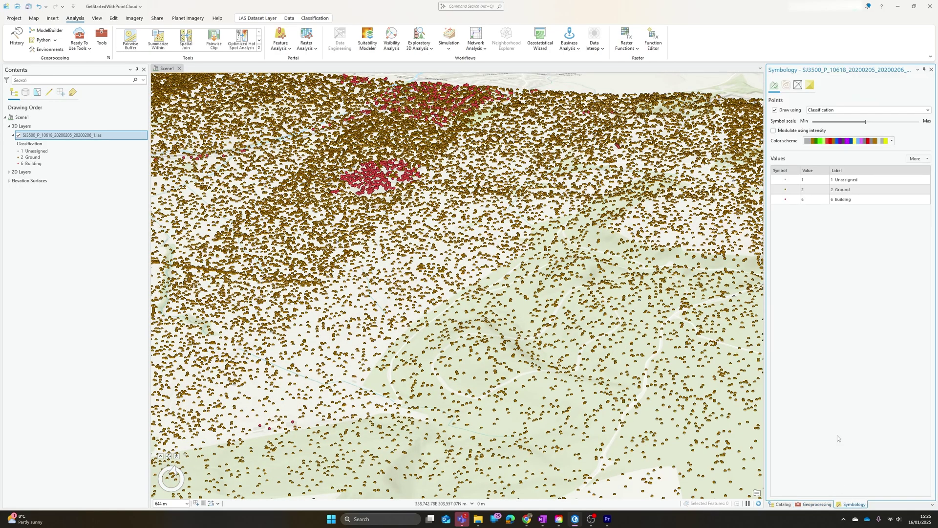
click(924, 159)
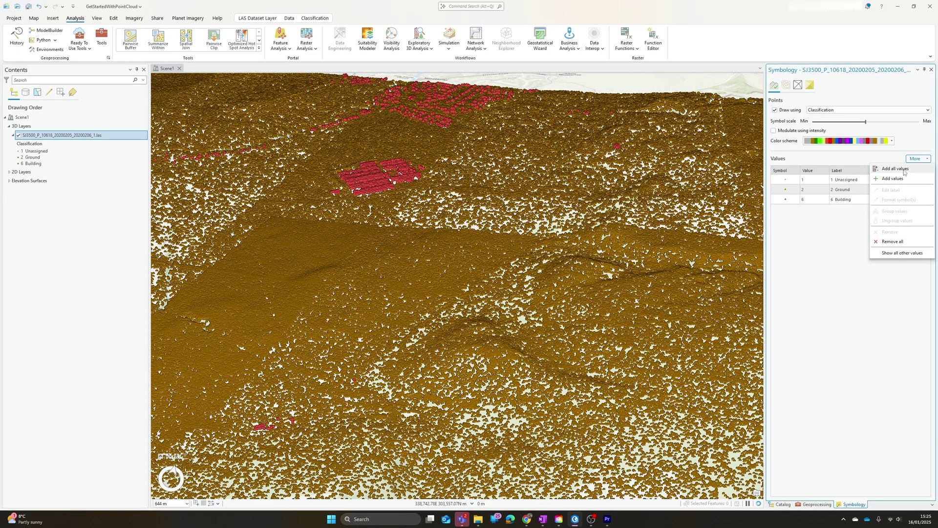
click(895, 169)
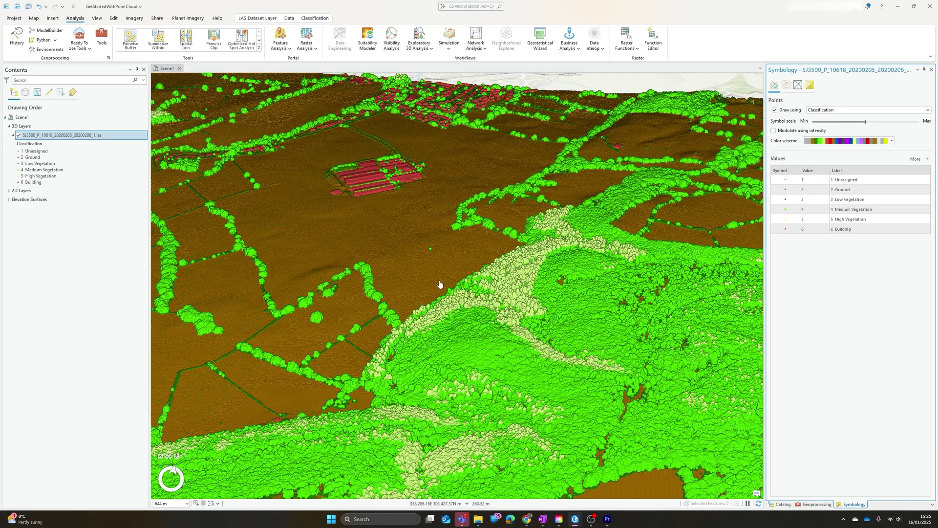
scroll(434, 278, down, 2)
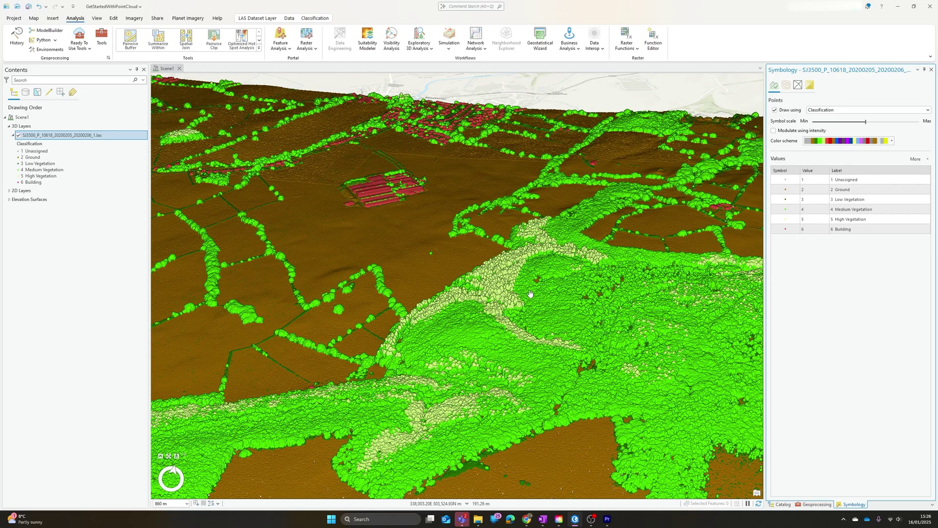
mouse_move(621, 318)
mouse_down()
mouse_move(545, 285)
mouse_move(622, 325)
mouse_up()
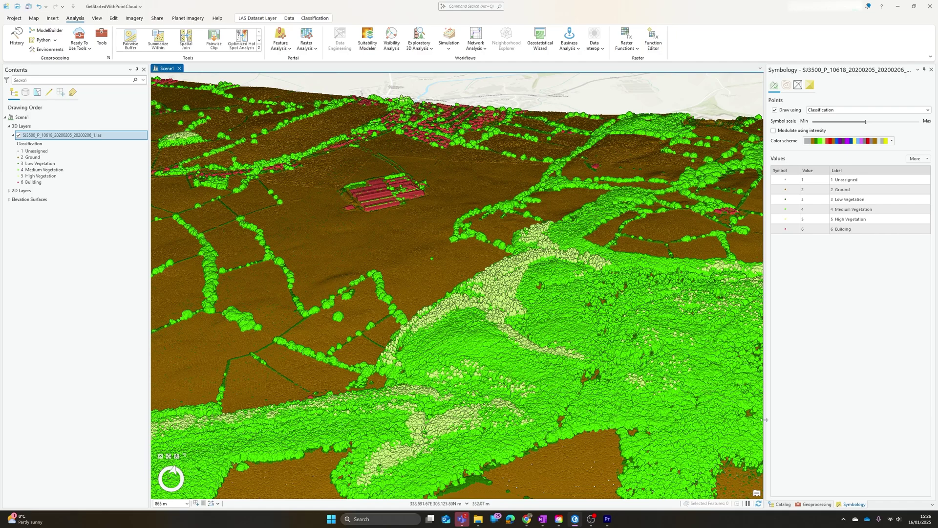
Step: Search the geoprocessing tools for "create las" and open the Create LAS Dataset tool
click(814, 504)
click(772, 80)
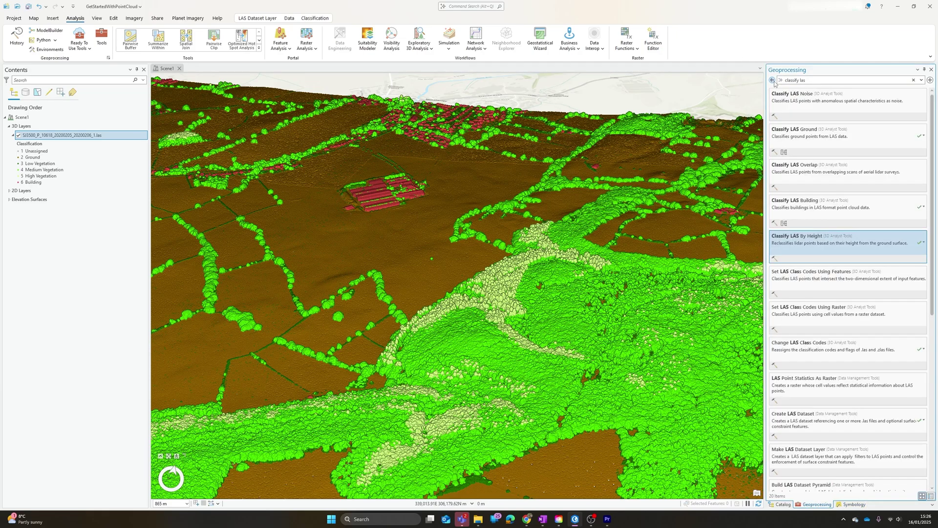
key(ctrl+a)
text(c)
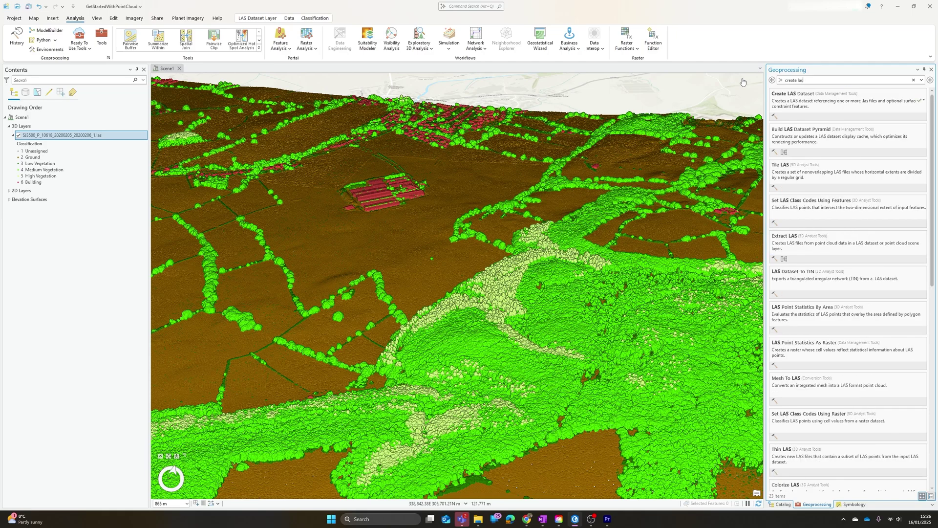
click(808, 107)
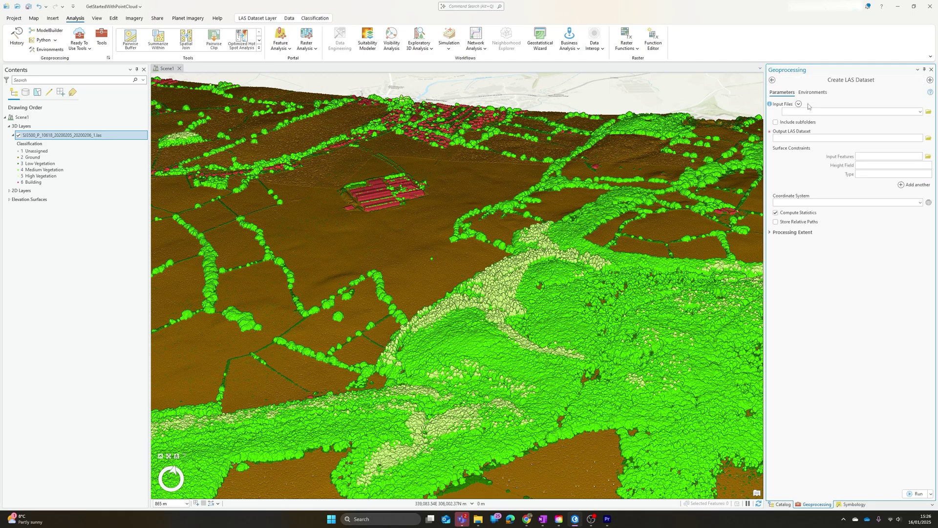
scroll(455, 313, down, 5)
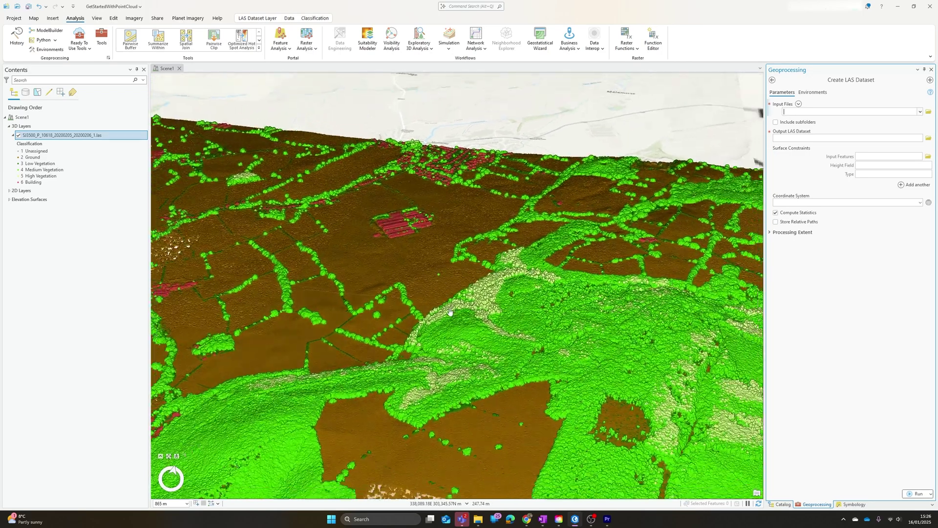
scroll(413, 278, down, 2)
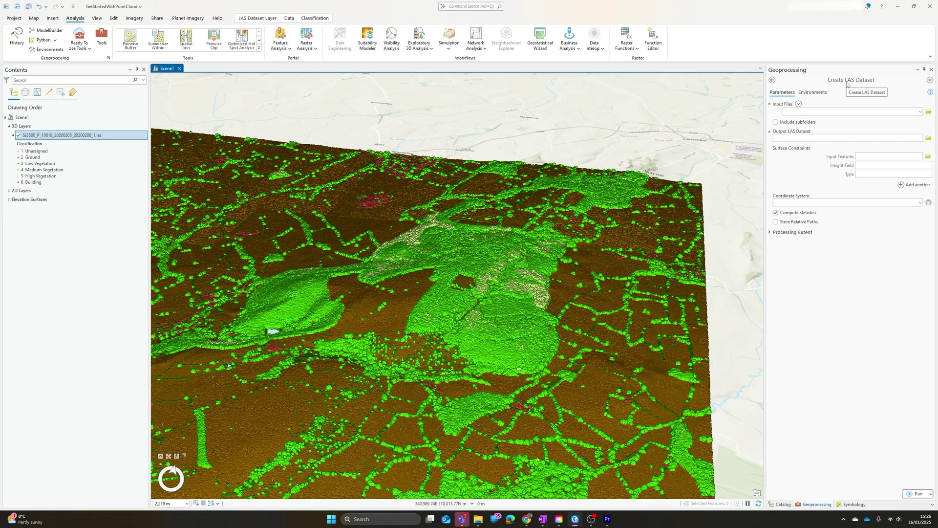
Step: Run Create LAS Dataset on SJ3500_P_10618_20200205_20200206_1.las and SJ4000_P_10618_20200205_20200206.las with the default output and British_National_Grid coordinate system
click(928, 112)
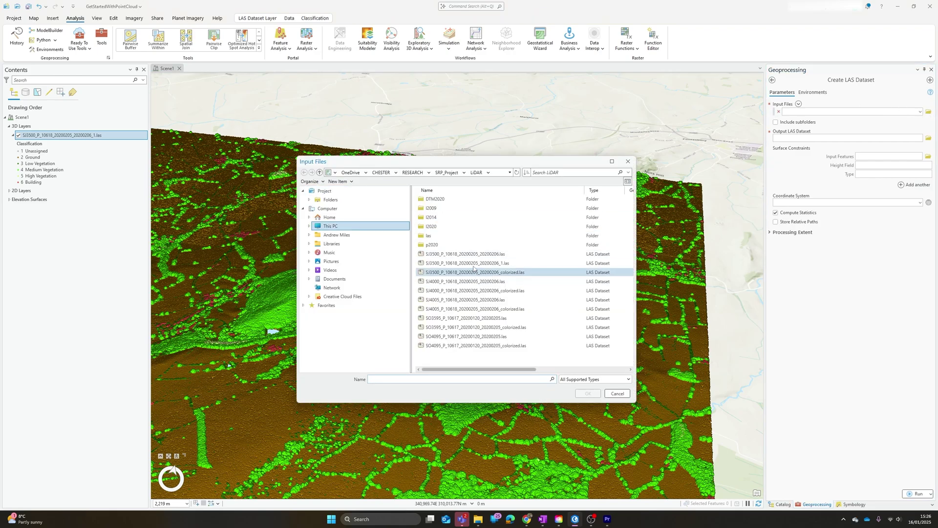
click(474, 266)
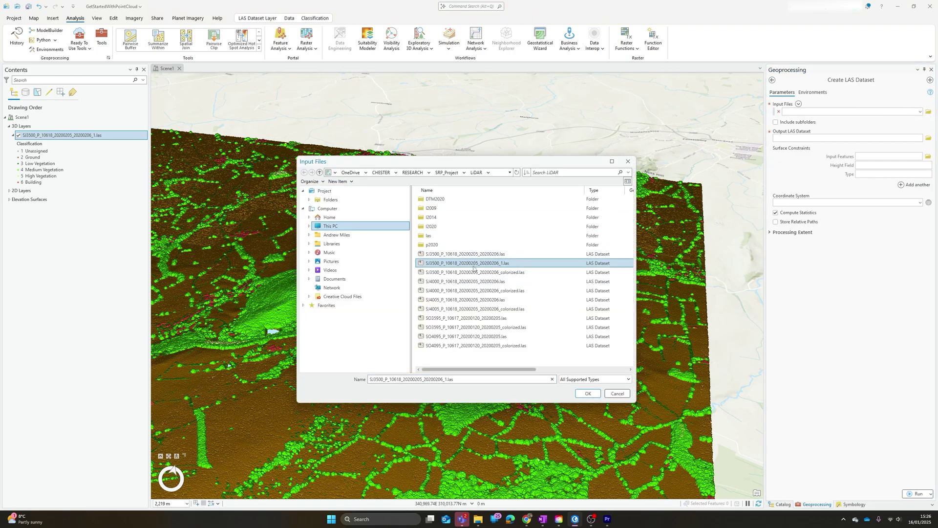
ctrl+click(478, 283)
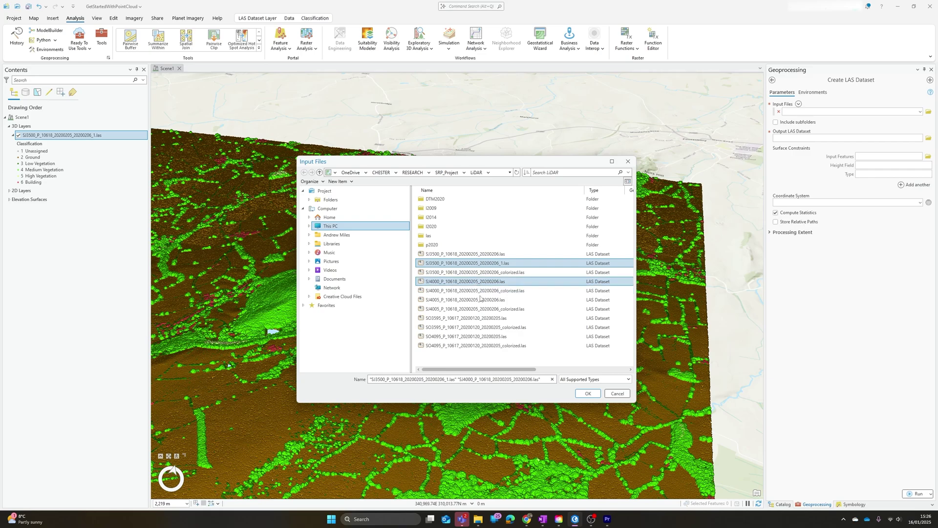
click(585, 394)
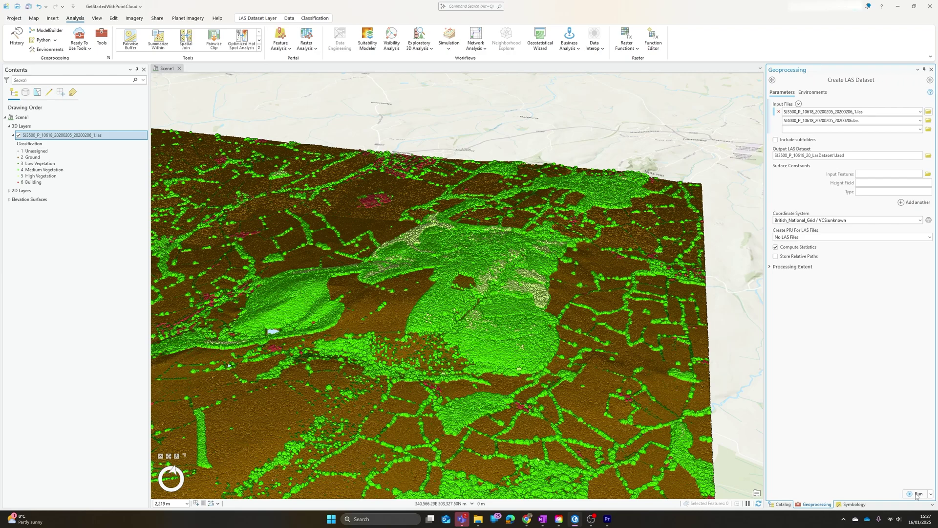
click(916, 494)
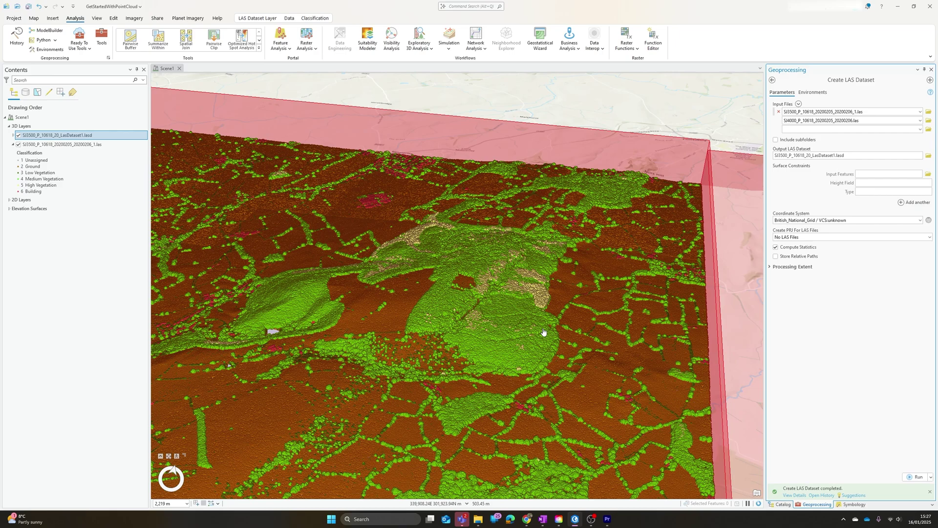
Step: Look over the combined LAS dataset's coverage in the scene, and hide its layer to inspect the classified SJ3500 points alone
scroll(554, 317, down, 5)
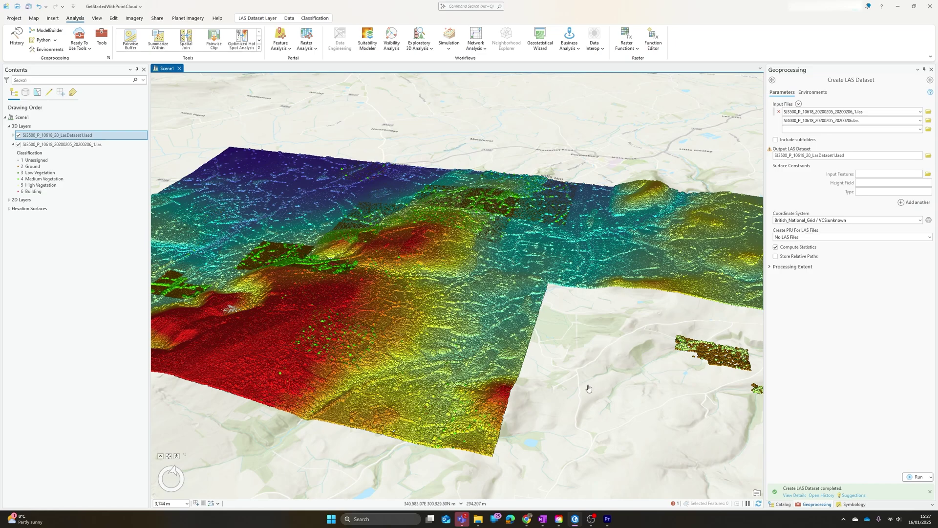
scroll(588, 387, down, 3)
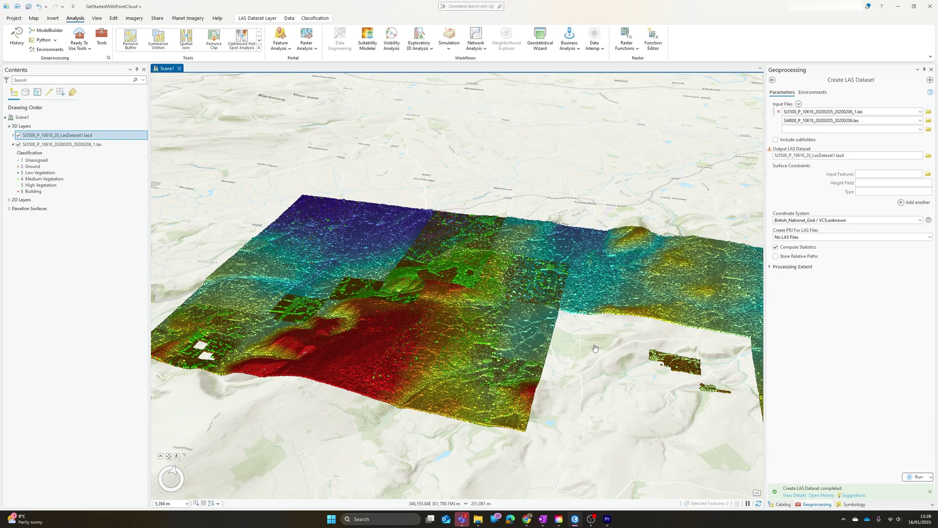
scroll(434, 278, up, 5)
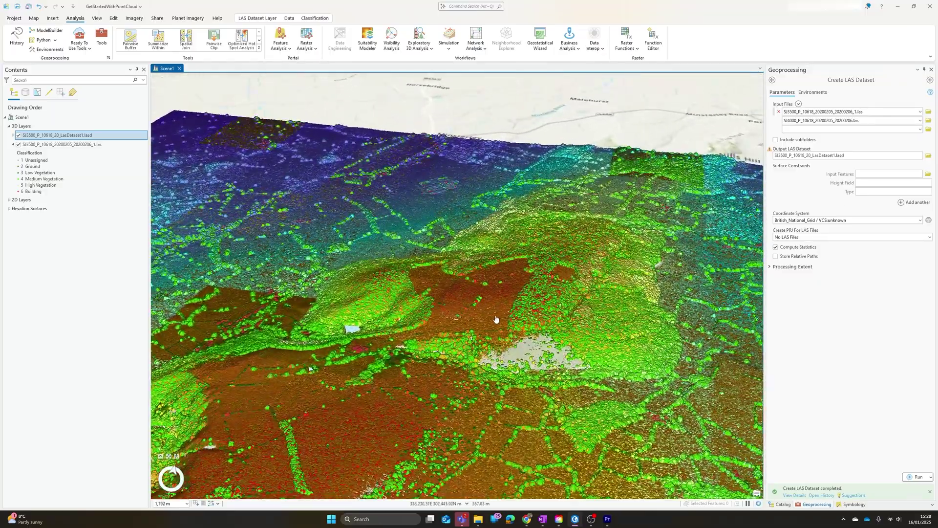
scroll(495, 315, up, 3)
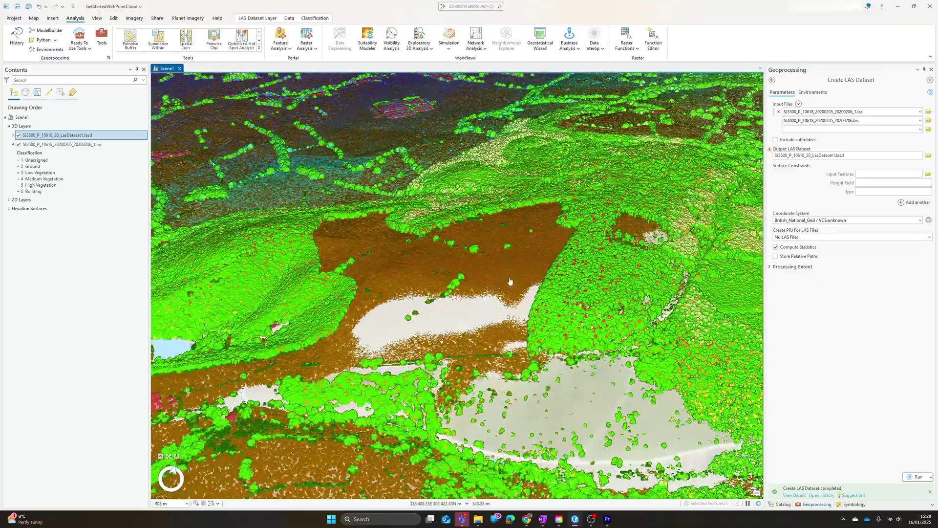
click(19, 136)
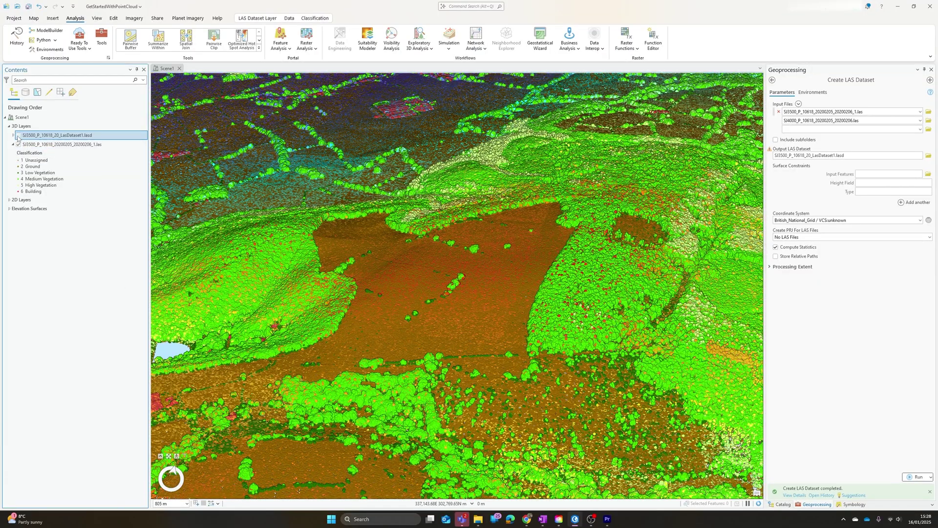
scroll(372, 204, up, 3)
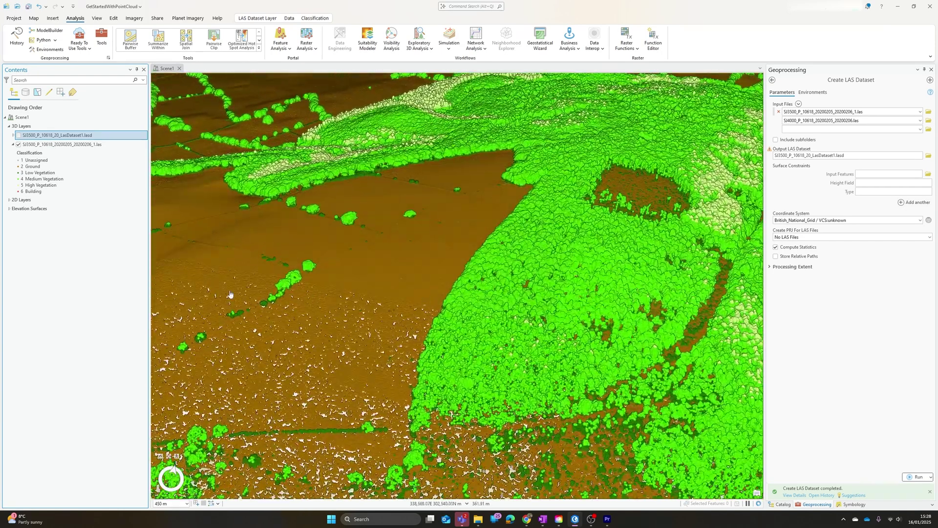
drag(342, 219, 605, 336)
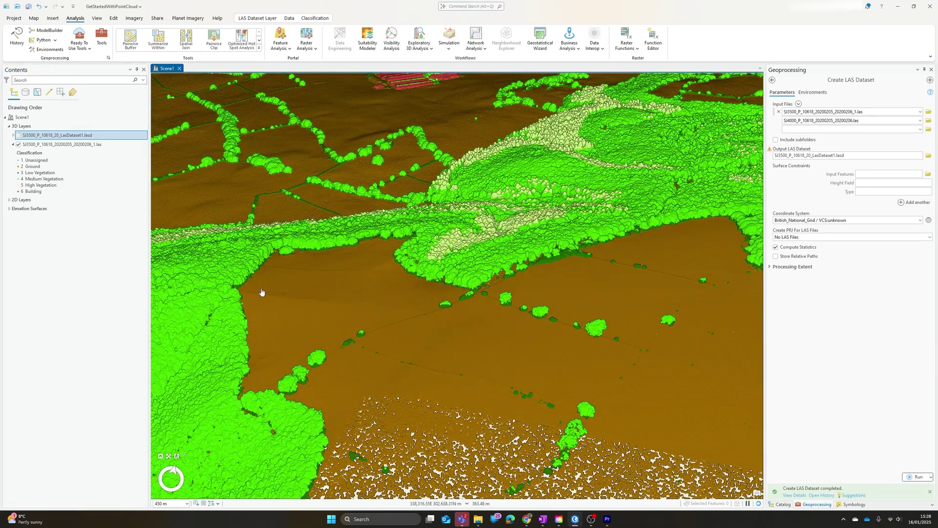